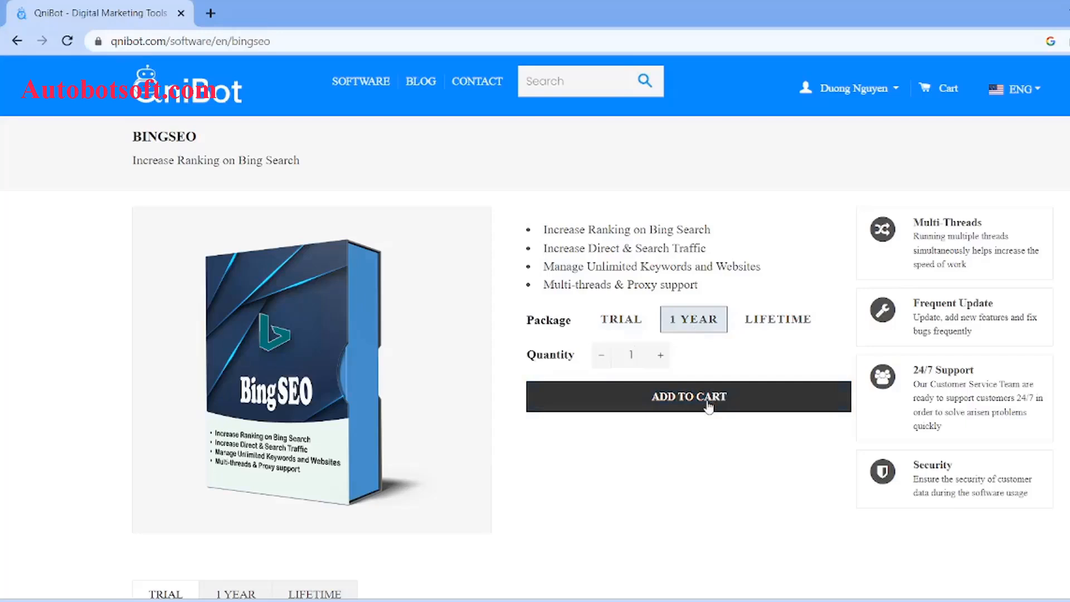
Add one 1-year BingSEO package to the cart and open the cart.
click(708, 407)
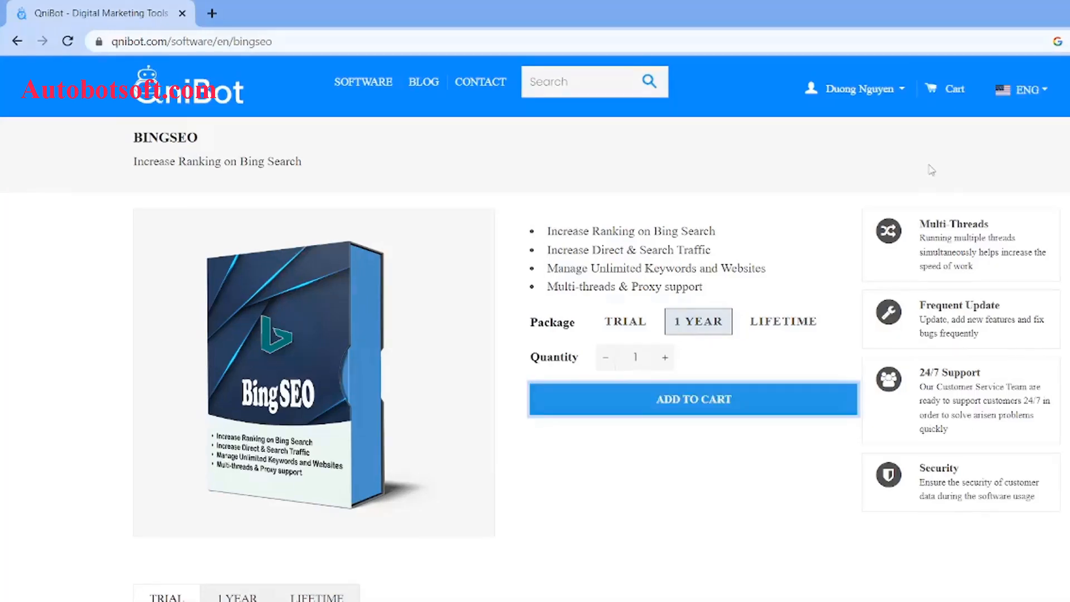
click(933, 89)
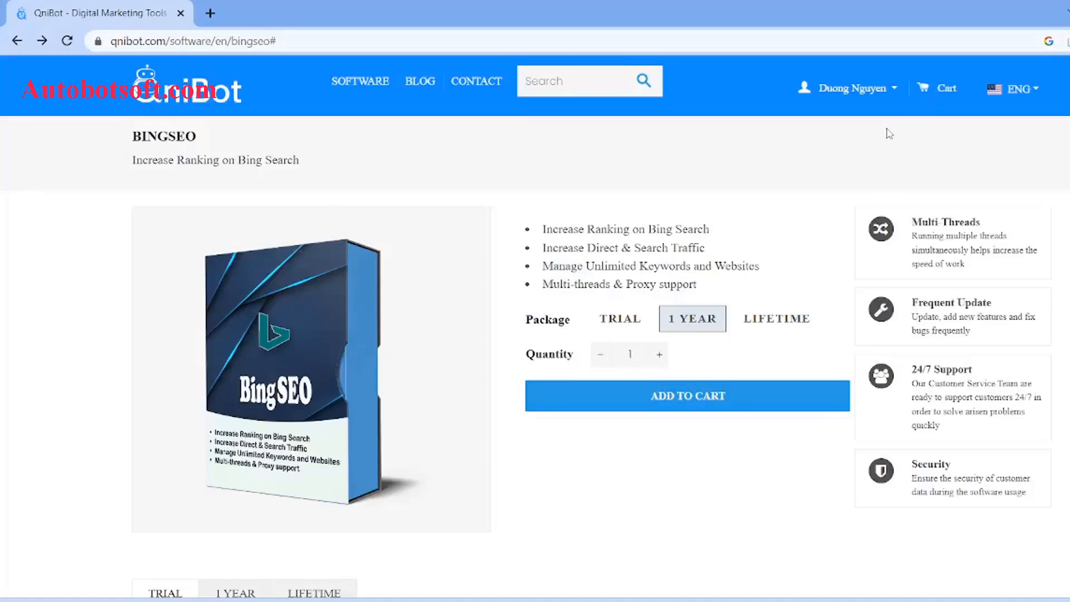
Open the account's license key list and highlight the key in the BingSEO row.
click(896, 93)
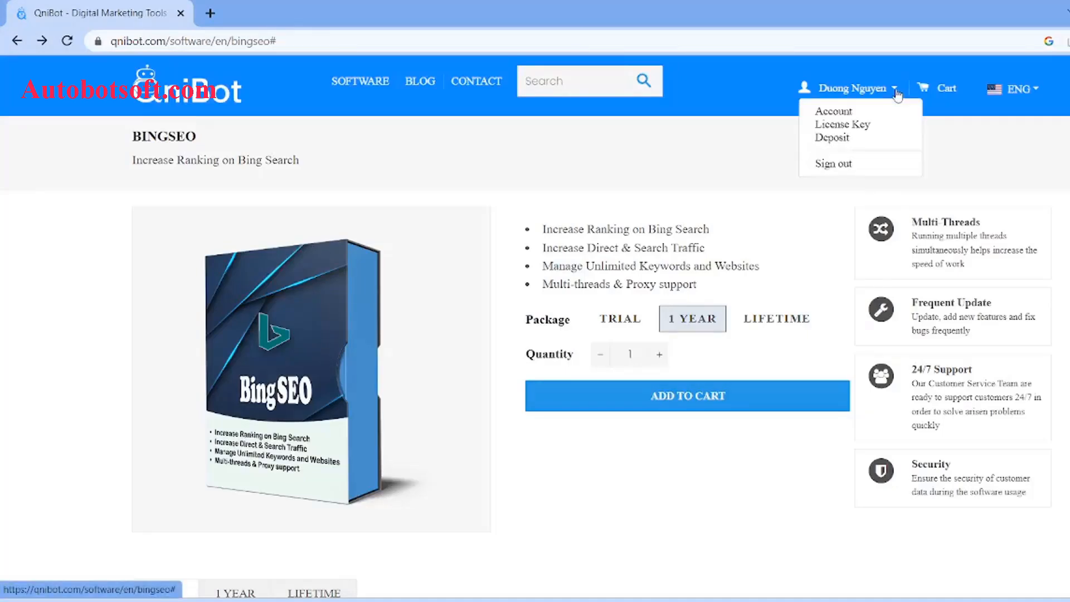
click(868, 125)
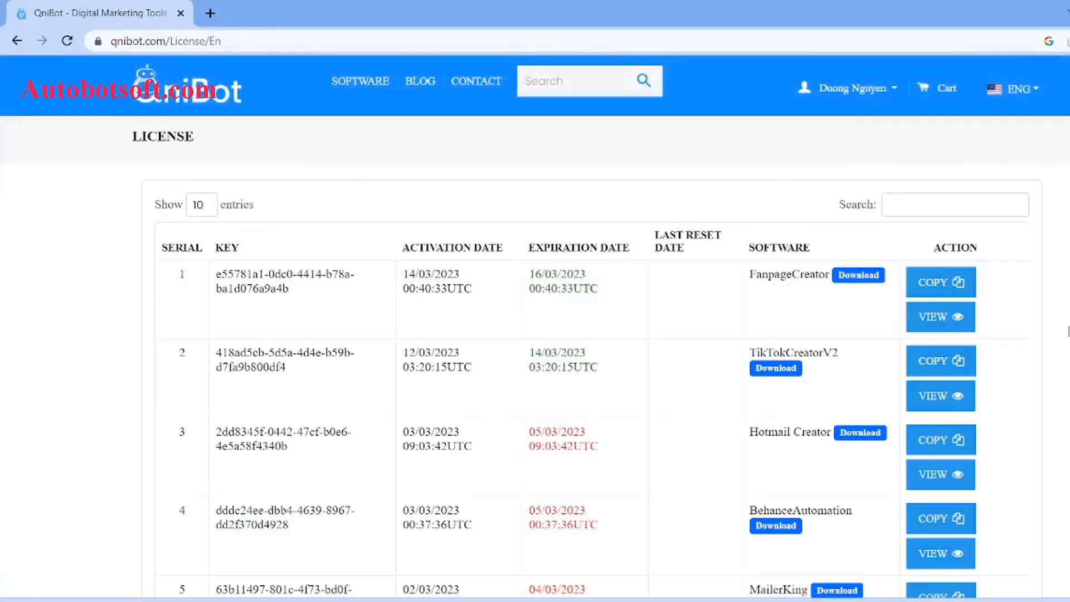
scroll(1066, 352, down, 15)
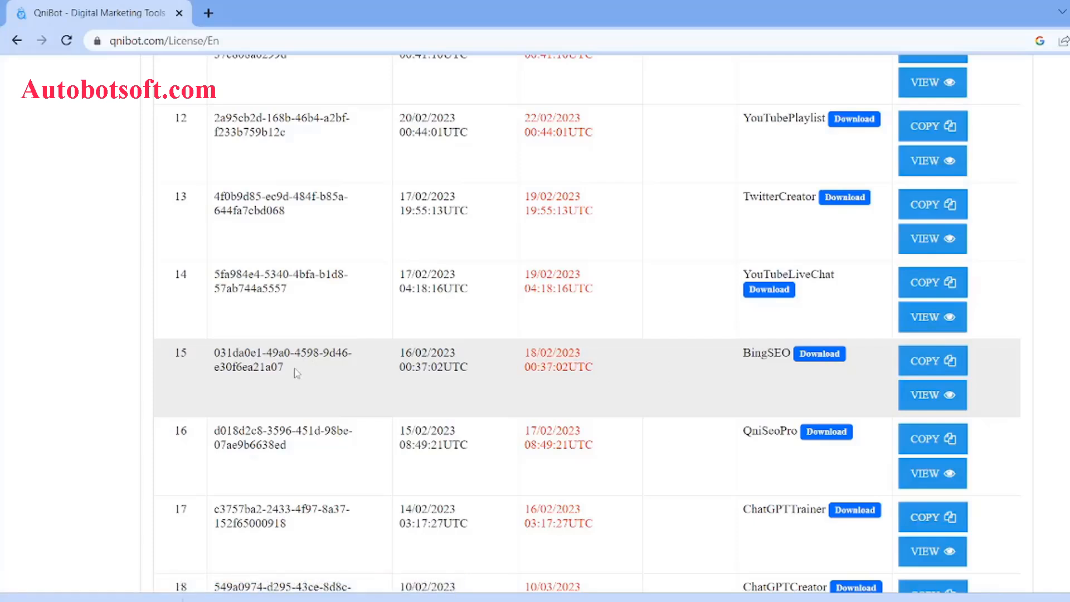
drag(297, 373, 210, 357)
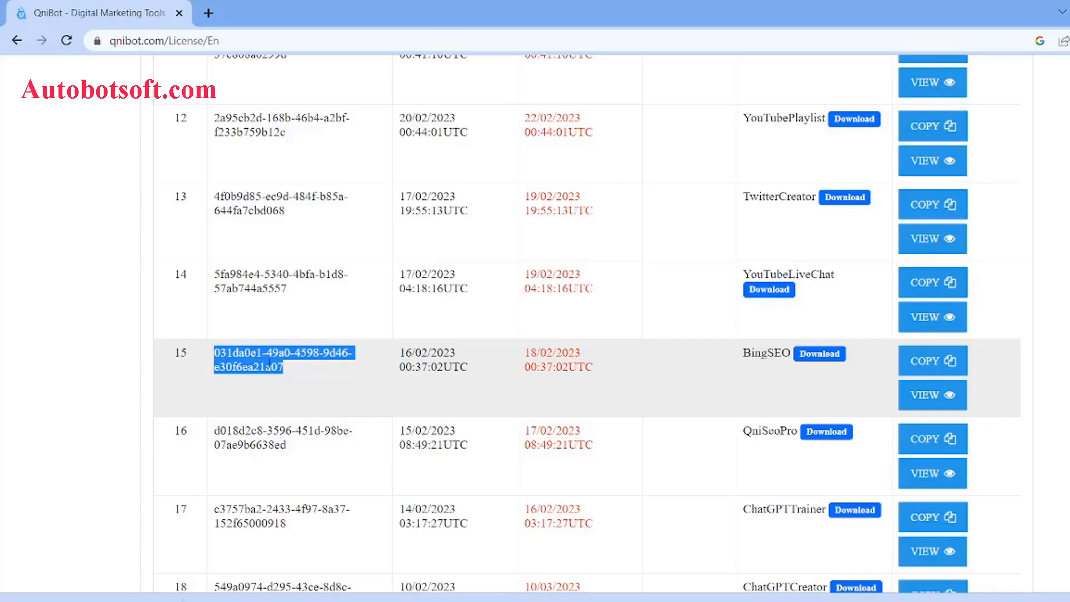
click(306, 374)
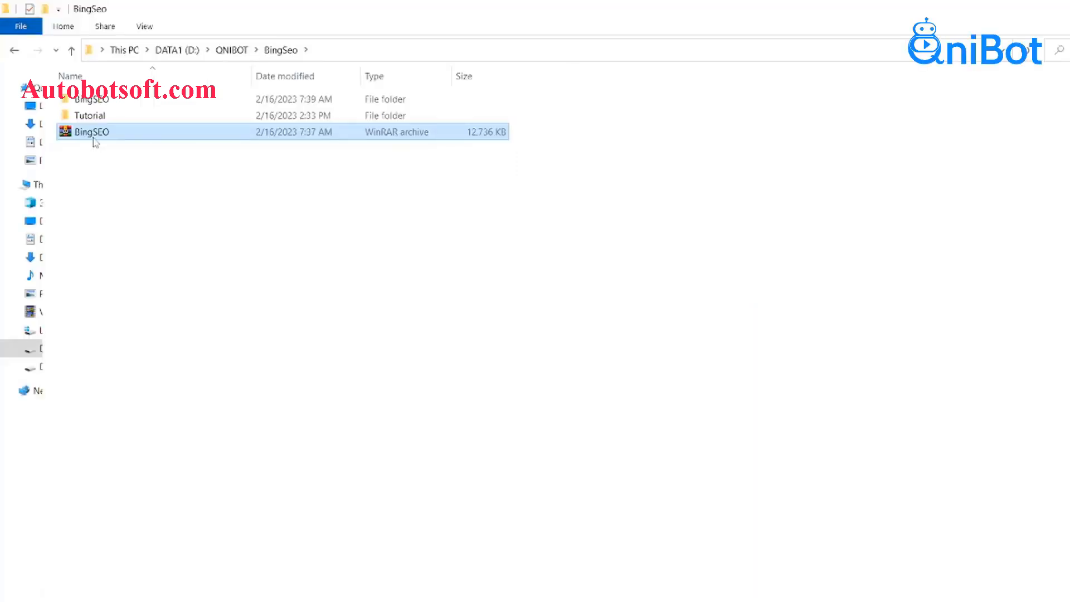
Open the extracted BingSEO folder beside the archive and launch the BingSEO application.
right_click(89, 133)
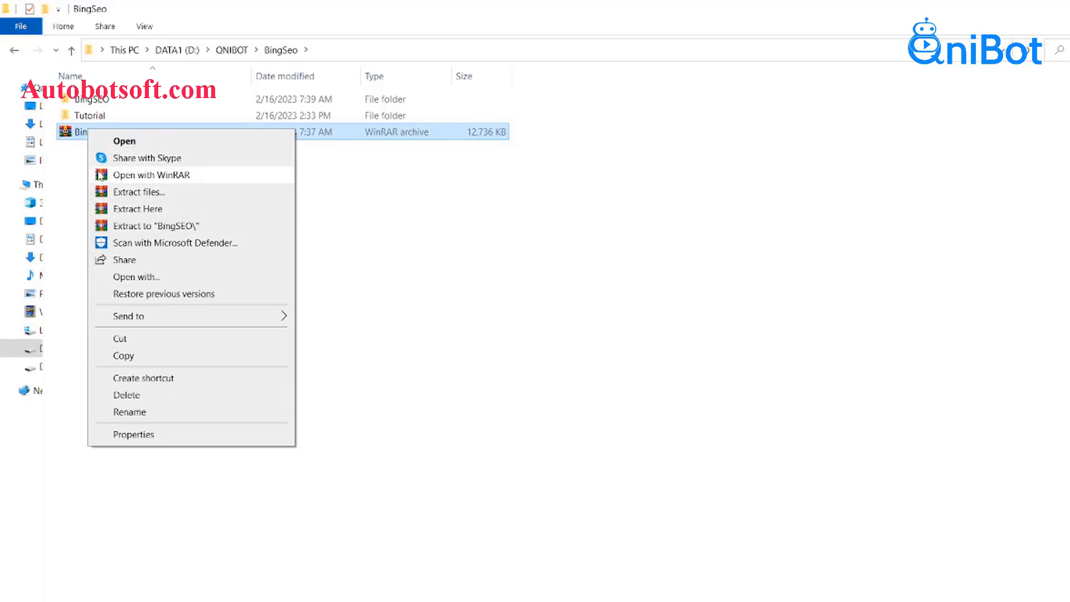
click(81, 133)
click(111, 102)
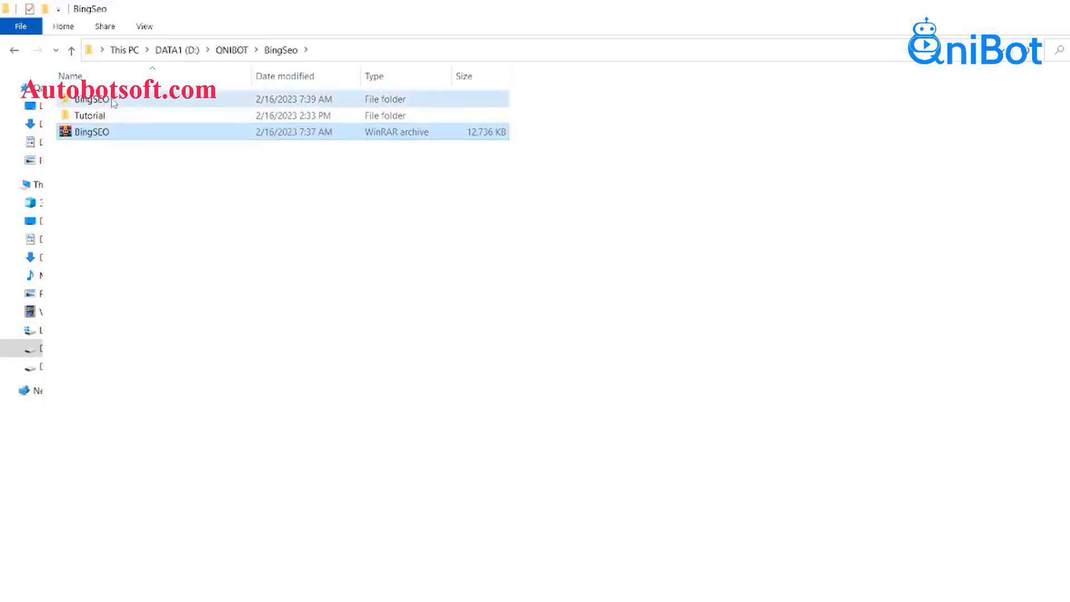
double_click(113, 102)
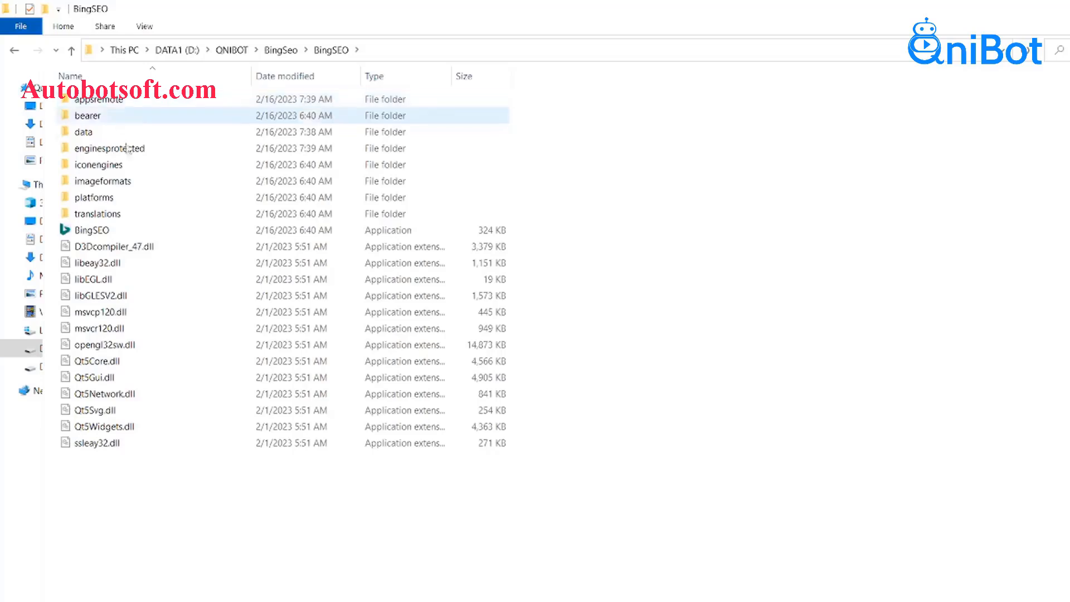
double_click(92, 232)
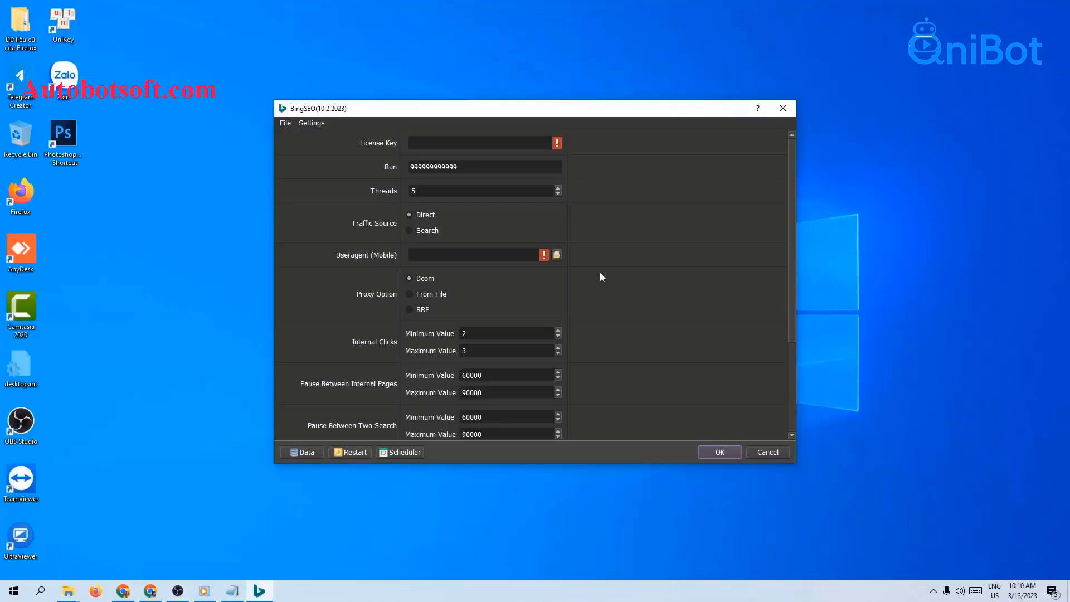
Copy the BingSEO license key from the QniBot license page in Chrome and paste it into BingSEO's License Key field.
drag(640, 107, 654, 99)
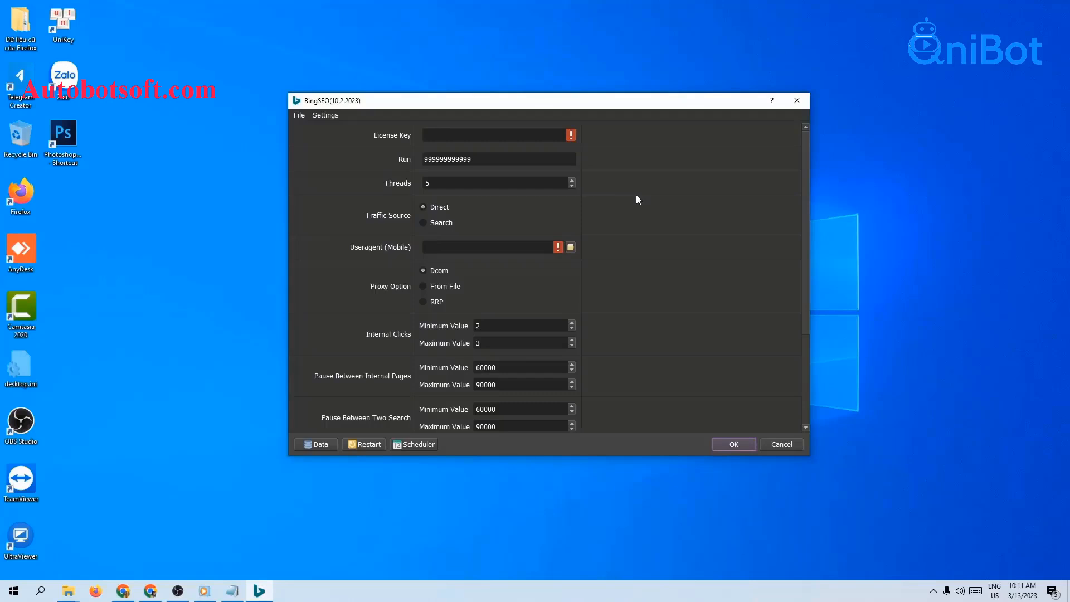
click(485, 134)
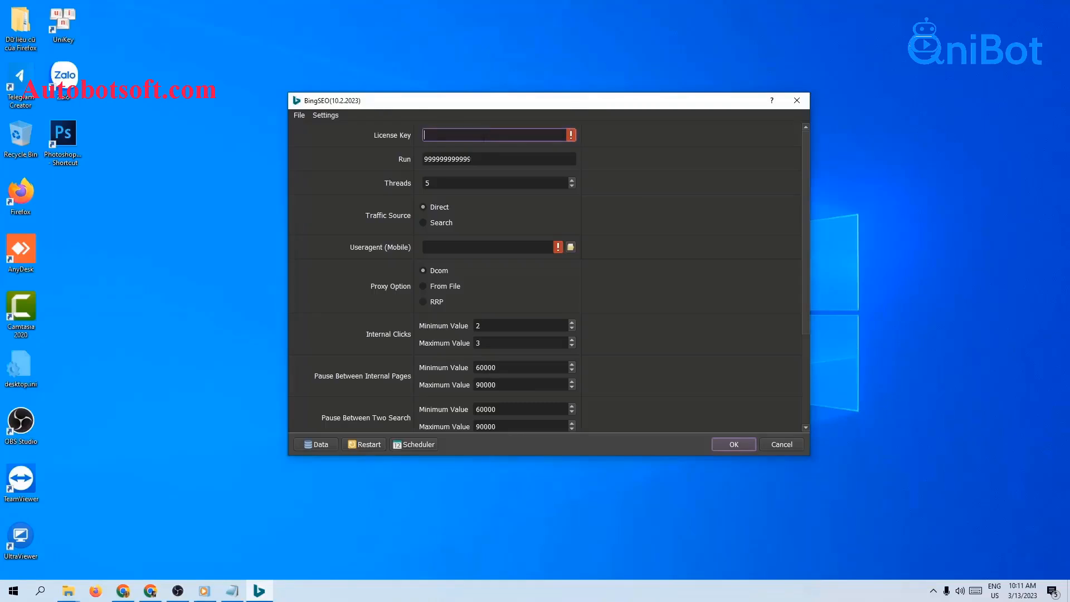
click(123, 591)
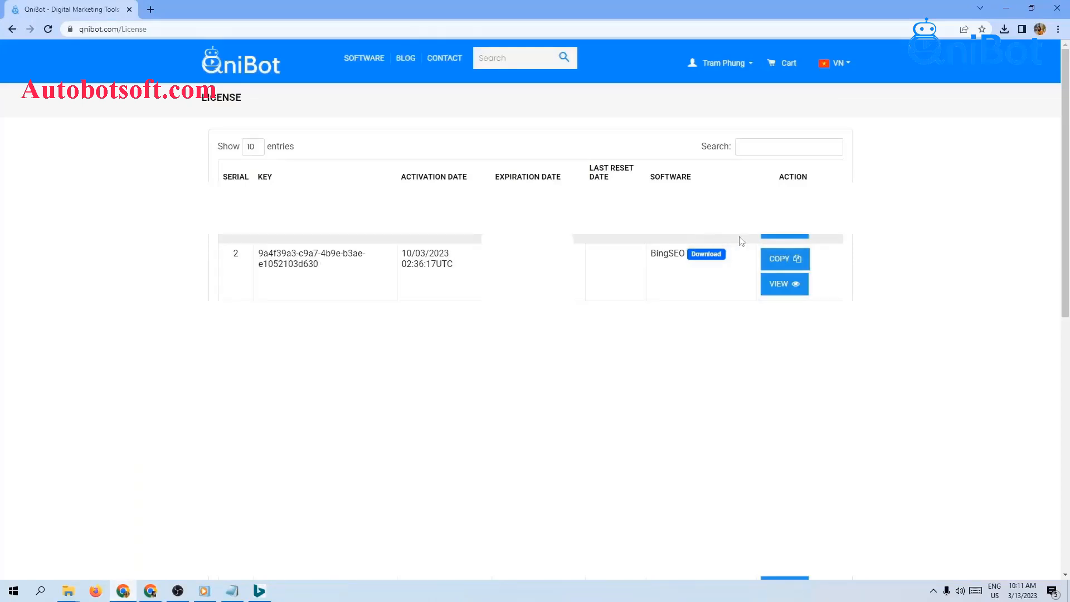
click(779, 266)
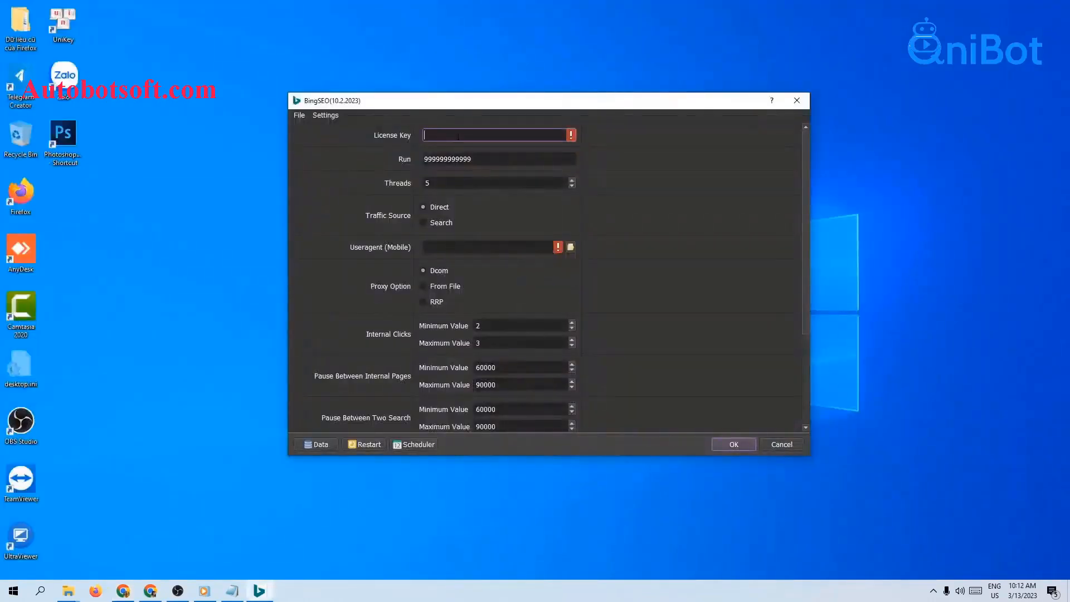
right_click(551, 135)
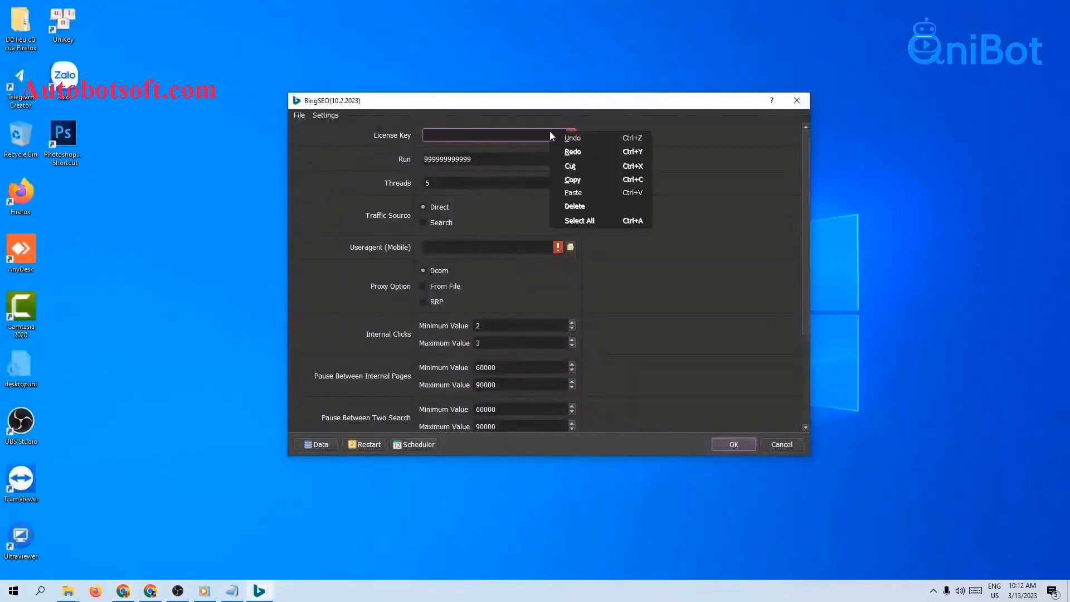
click(574, 191)
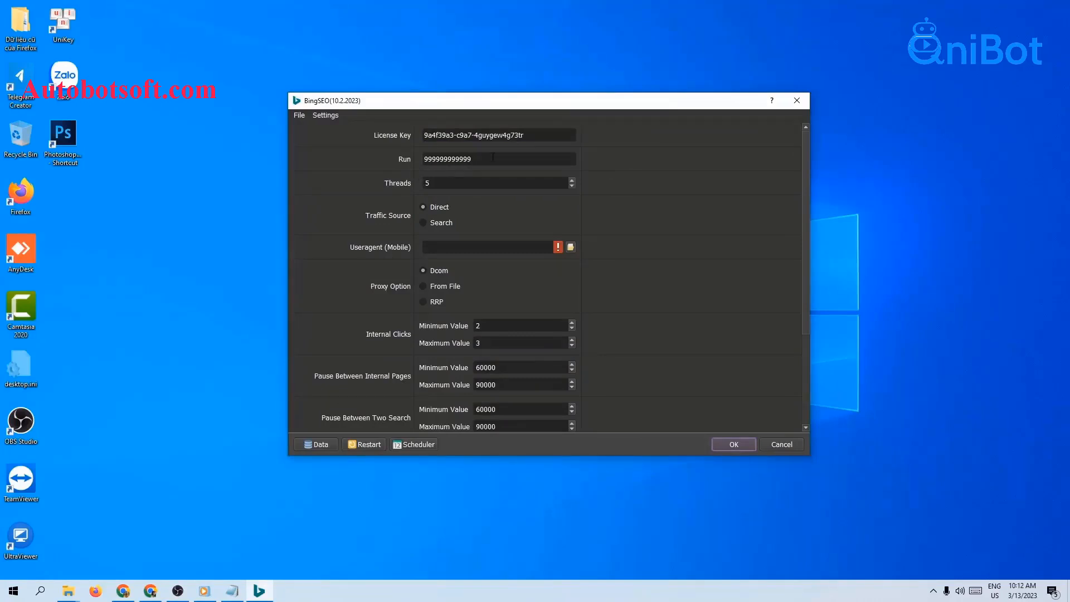
Set the Run value to 1000 and select the Threads field.
drag(492, 157, 419, 155)
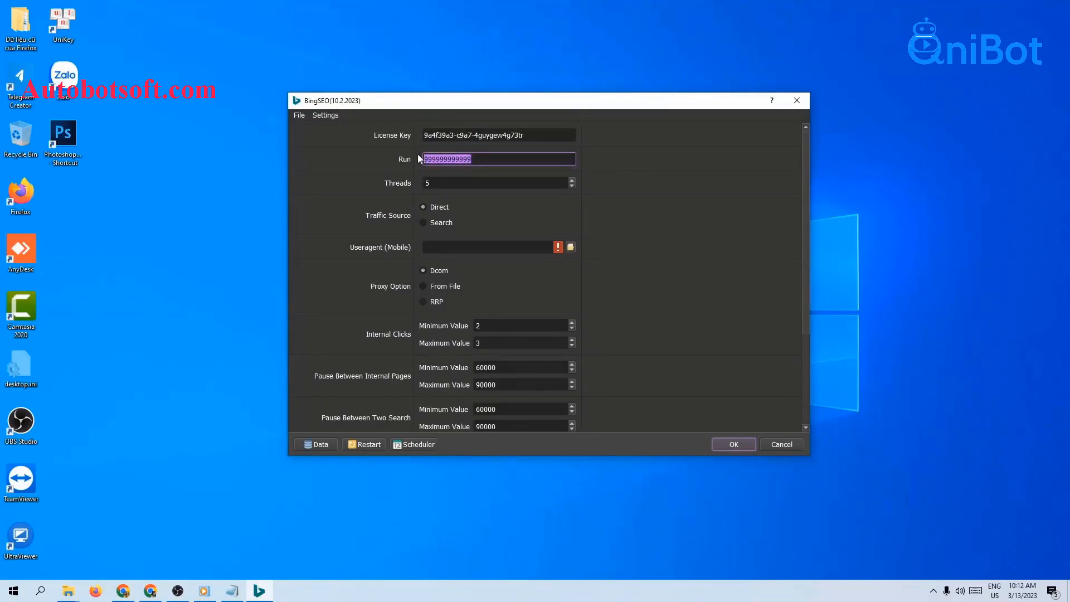
key(BackSpace)
click(433, 185)
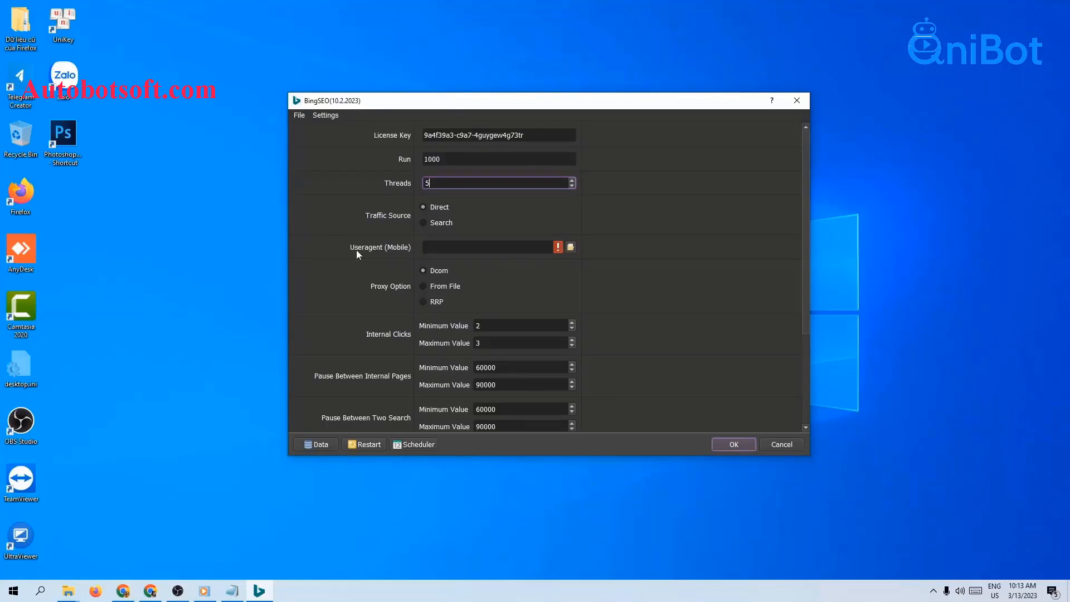
Load AndroidMobile_000001.txt from the D:\Qnibot\BingSEO folder as the Useragent (Mobile) file.
click(451, 249)
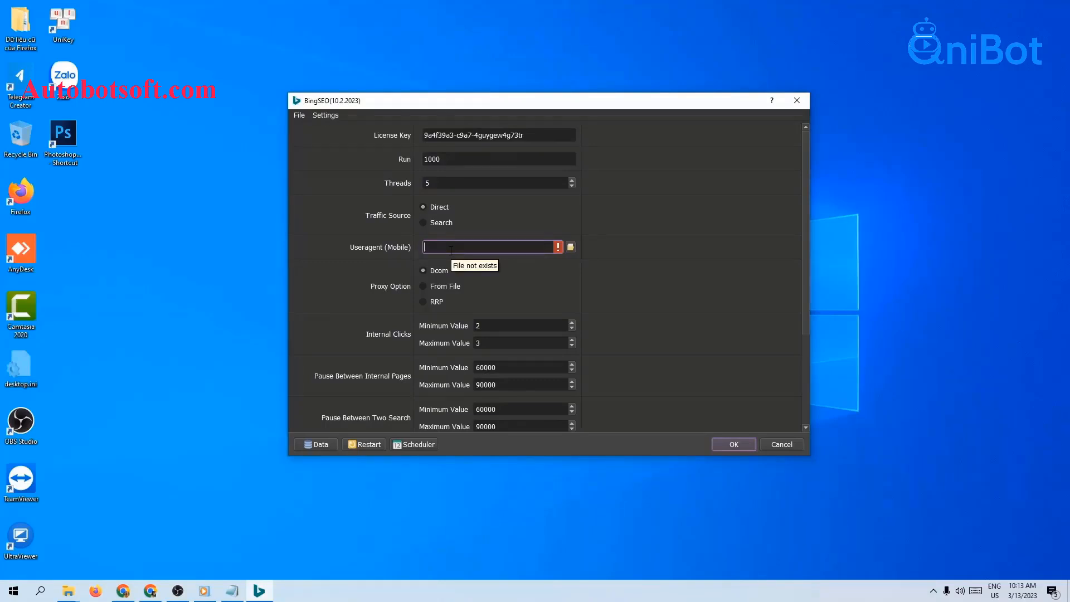
mouse_move(68, 591)
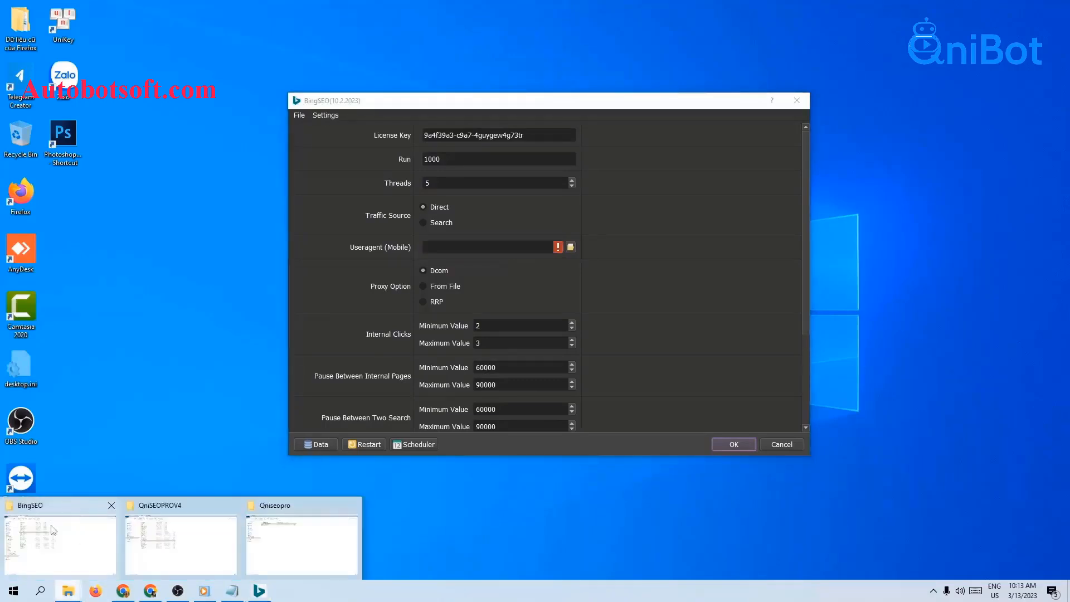
click(60, 543)
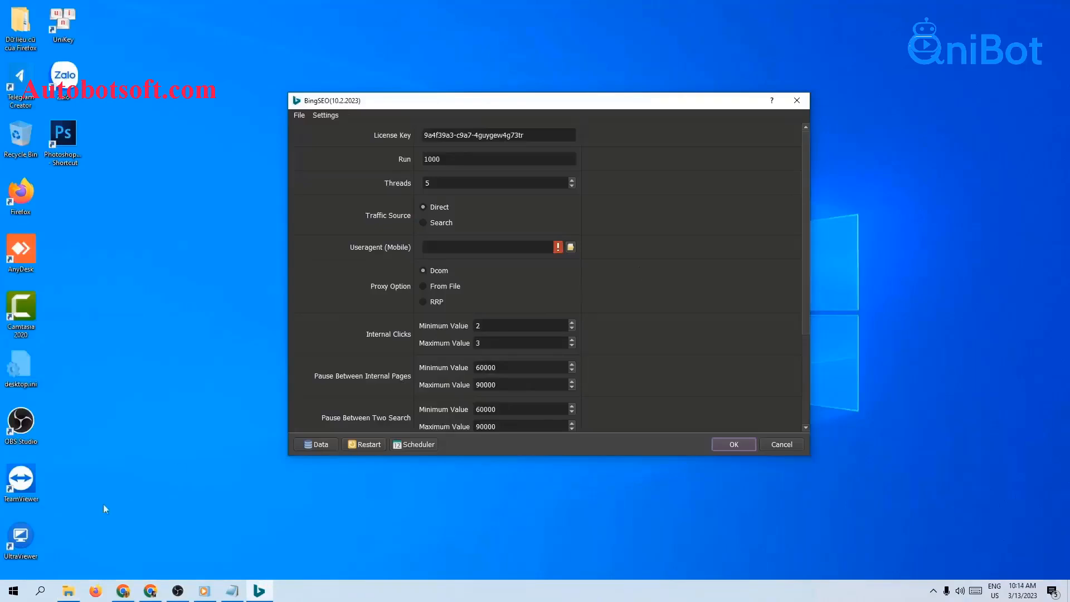
click(68, 591)
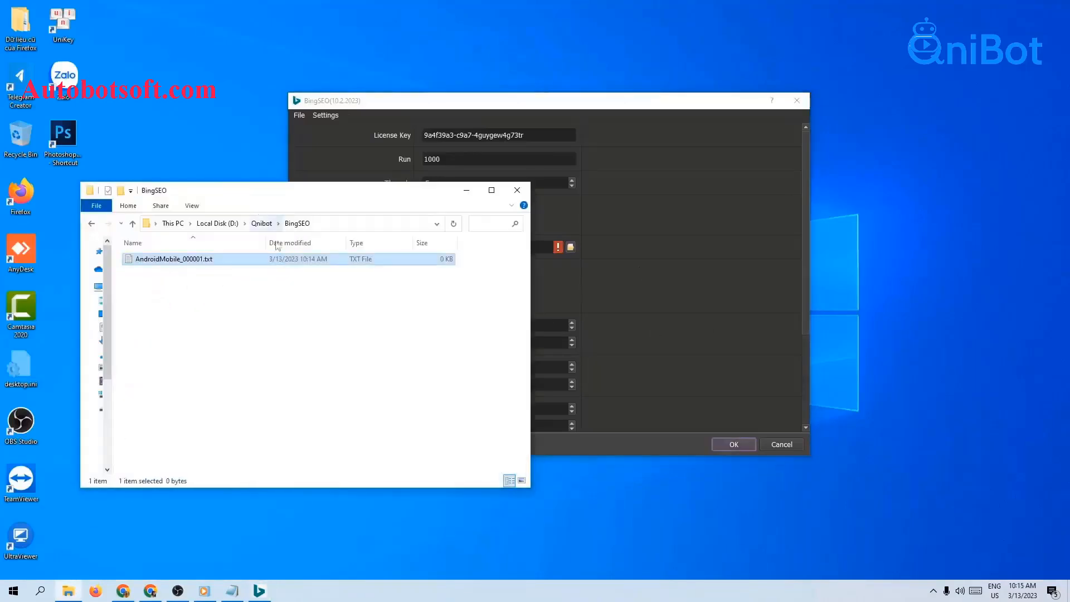
click(634, 295)
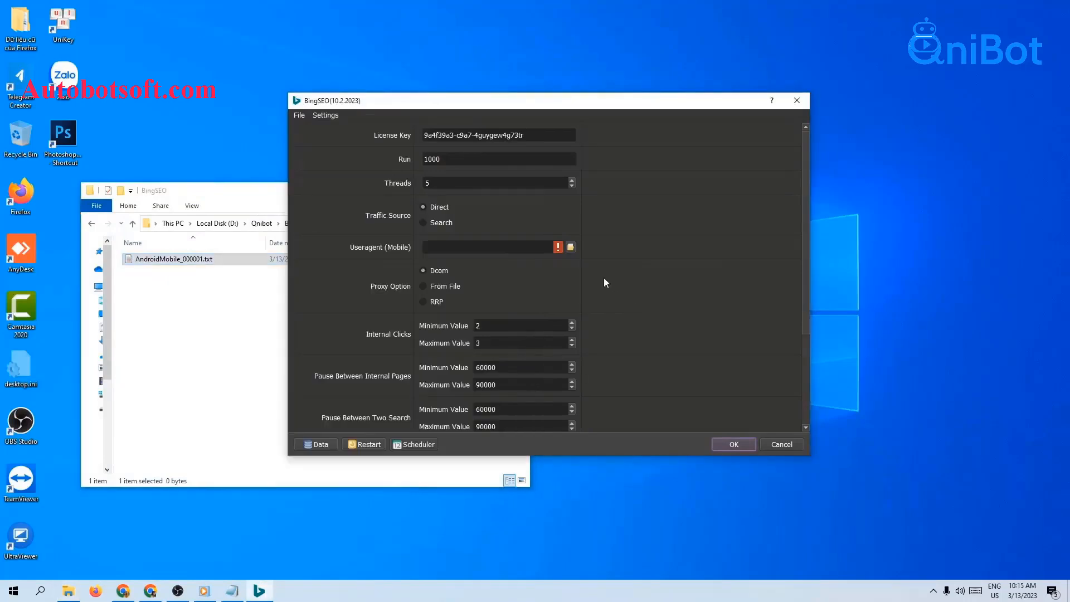
click(570, 247)
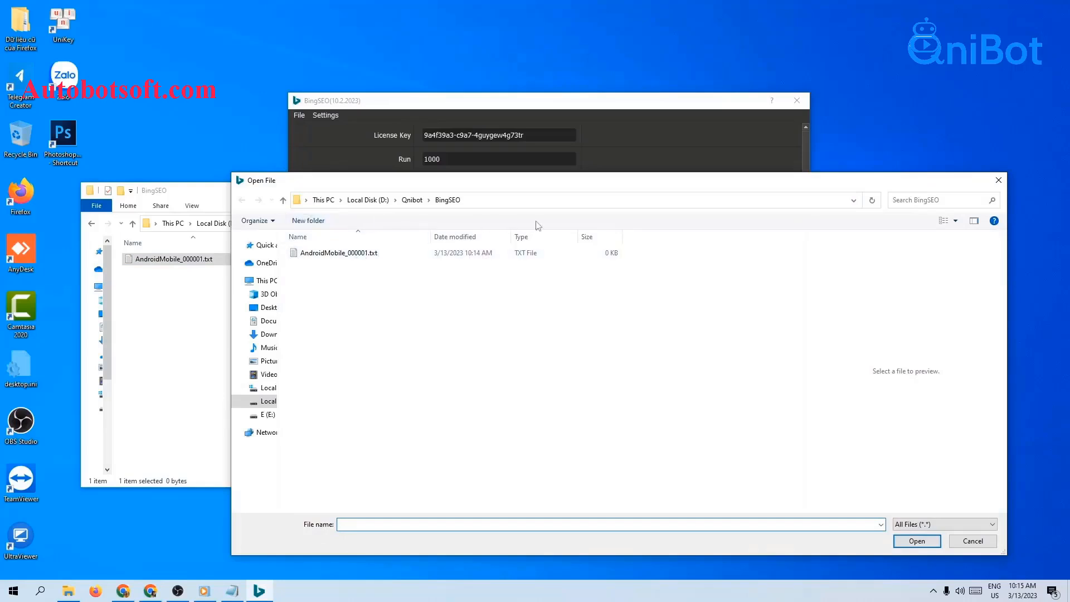
click(370, 254)
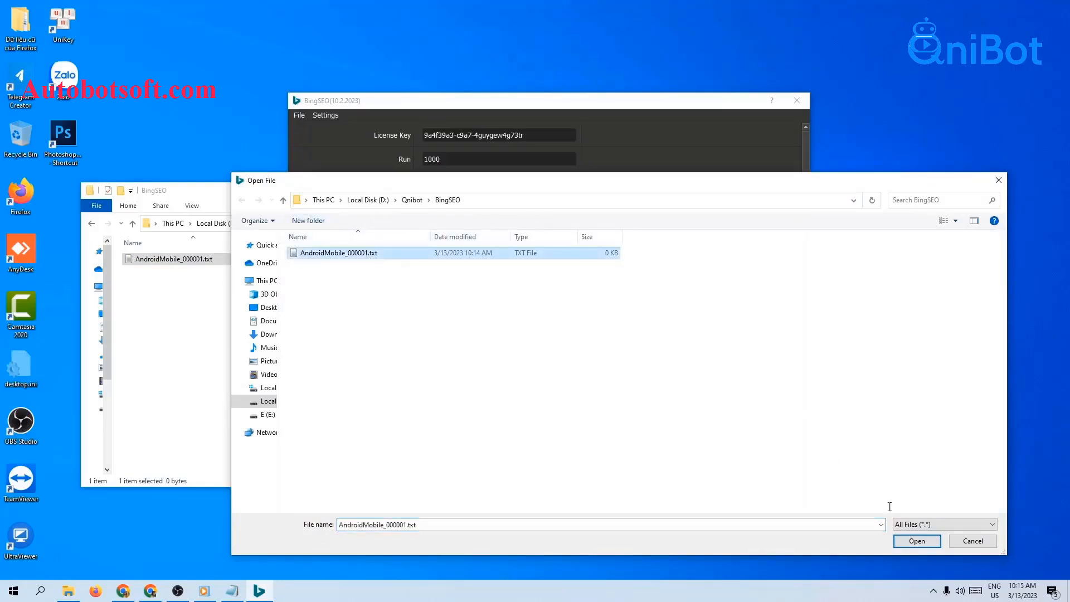
click(919, 542)
click(260, 202)
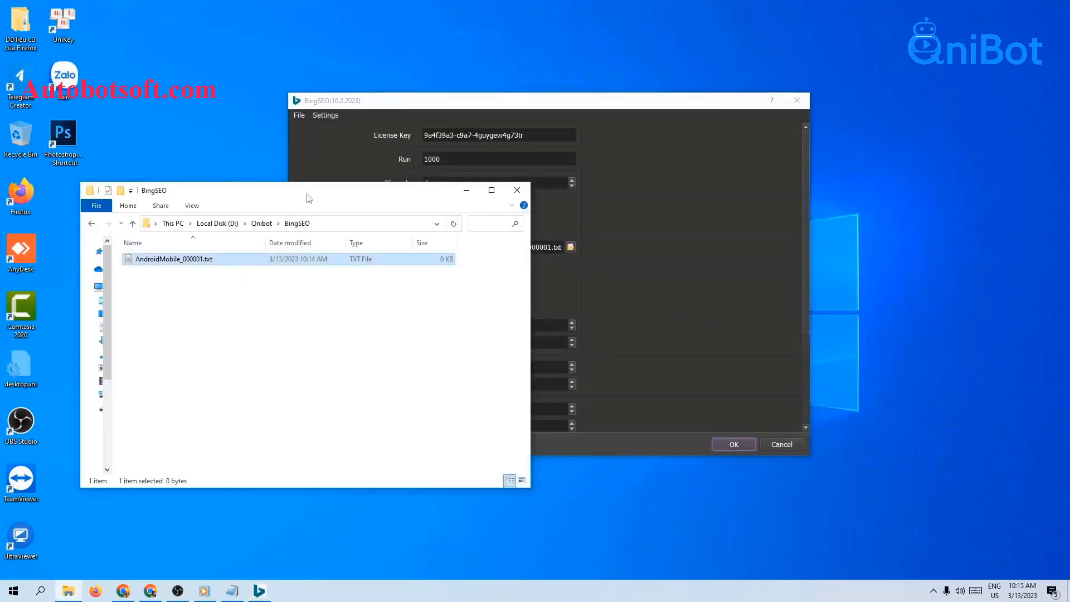
click(465, 192)
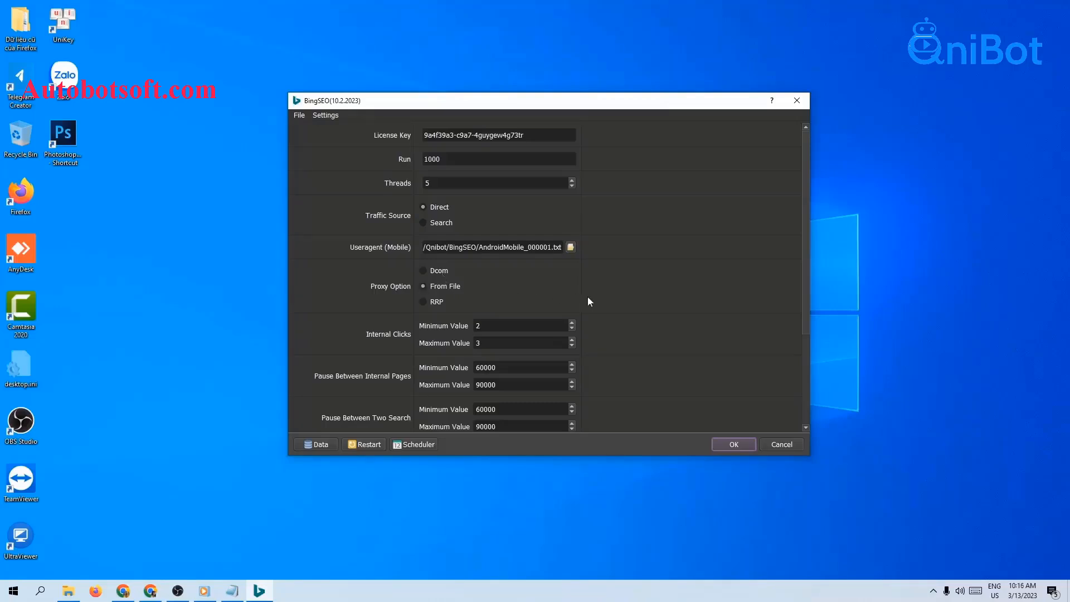
Set the File Proxies source to LinesFromFile.
scroll(668, 302, down, 1)
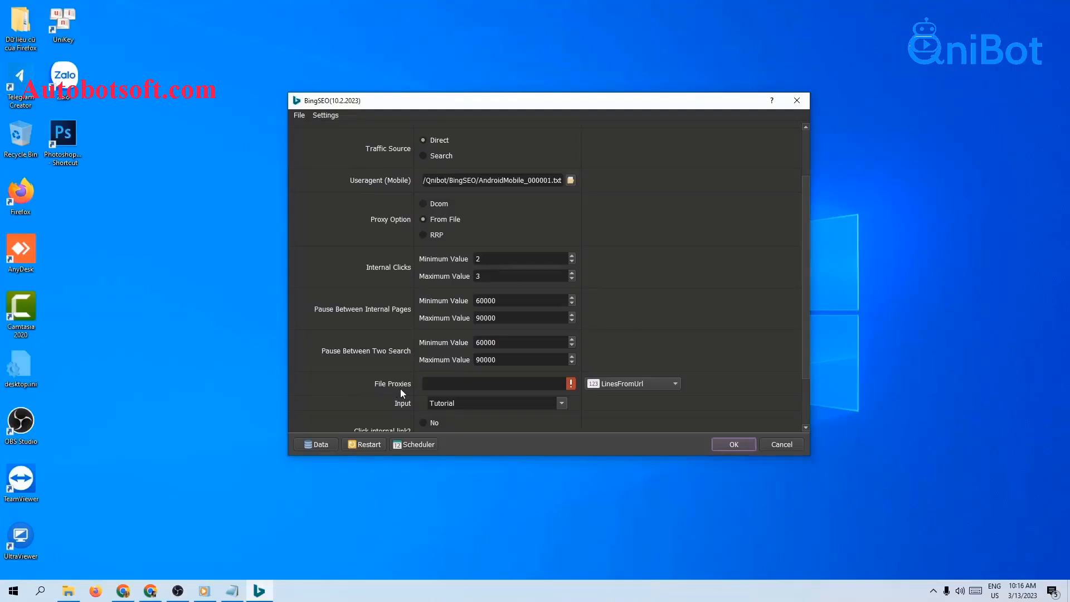
click(638, 385)
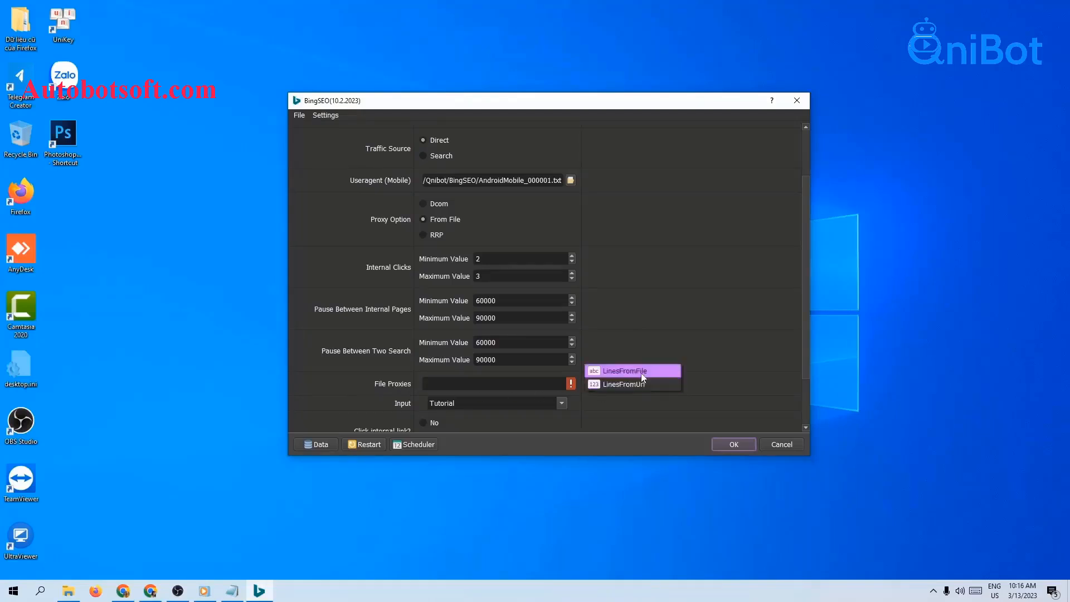
click(641, 372)
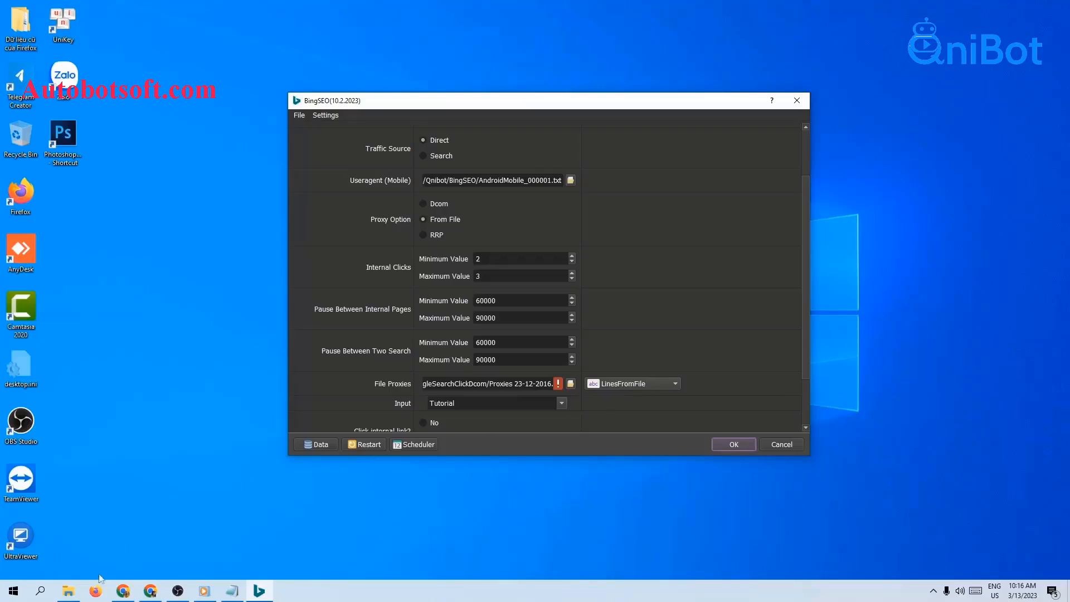
Create a text file named PROXY.txt in the D:\Qnibot\BingSEO folder.
click(68, 591)
right_click(181, 270)
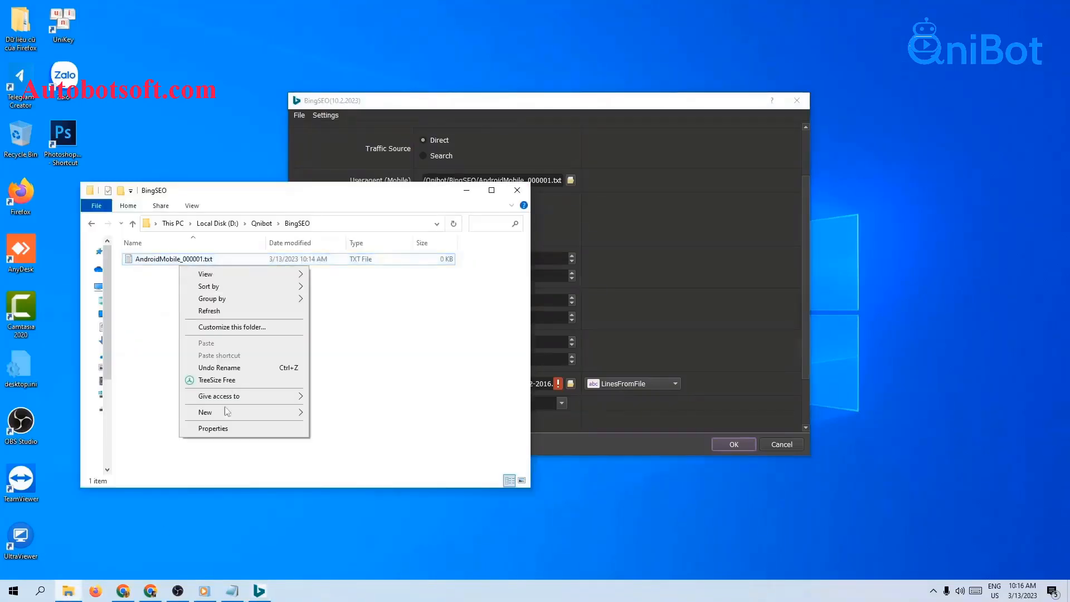
mouse_move(223, 417)
click(339, 545)
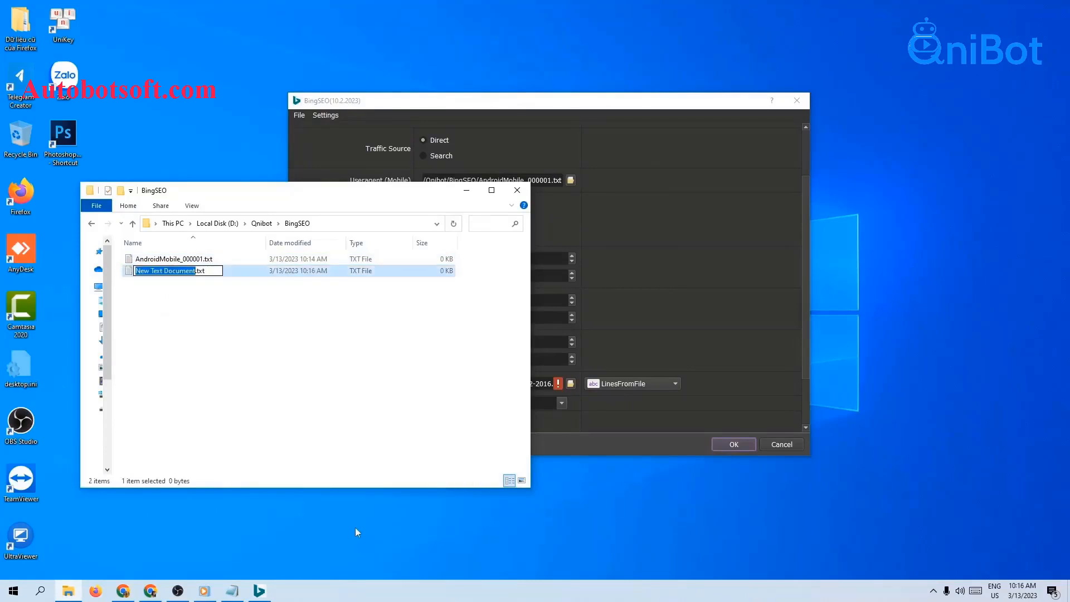
text(PROXY)
key(Return)
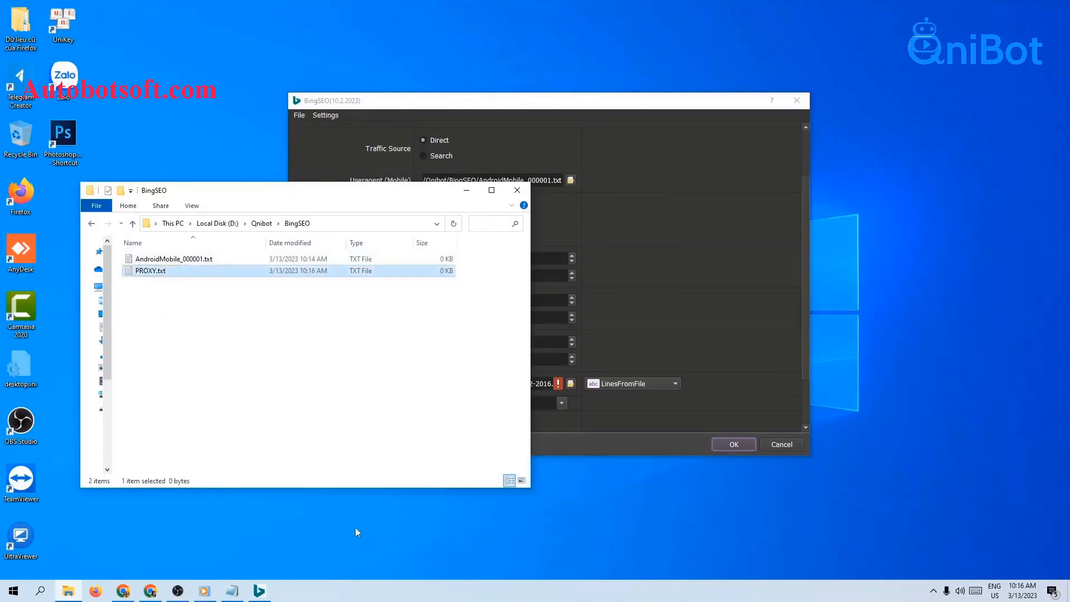
Open PROXY.txt in Notepad, paste the list of proxies into it and save the file.
double_click(146, 271)
click(489, 215)
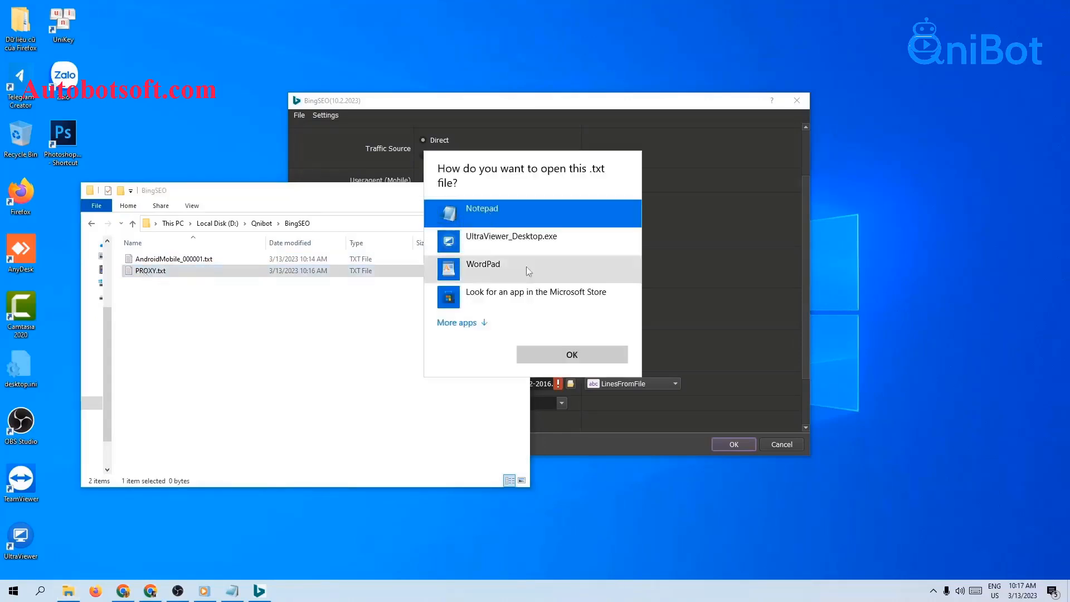
click(549, 353)
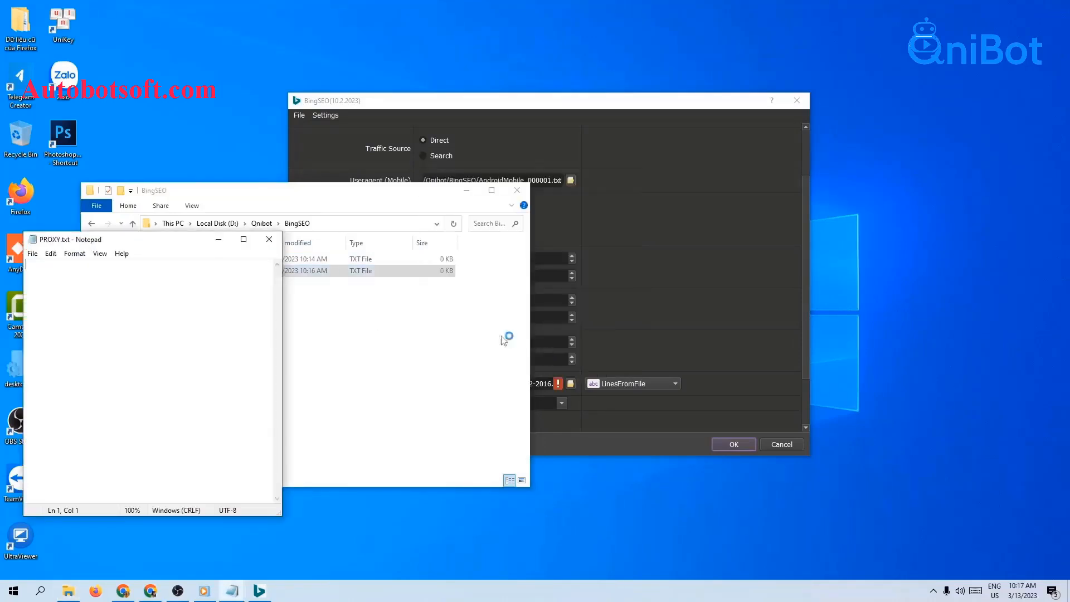
click(466, 193)
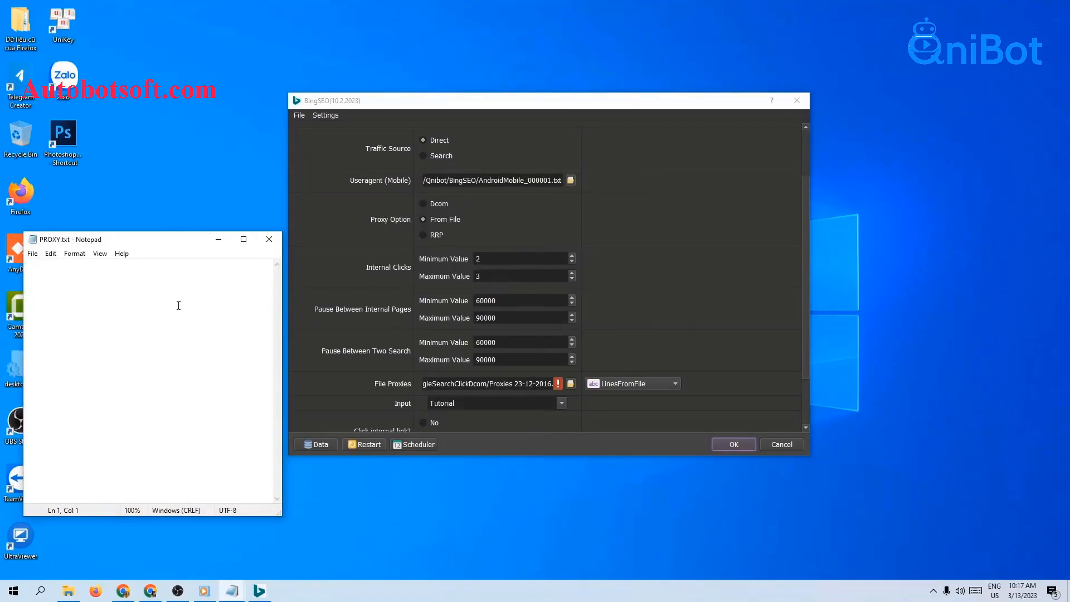
key(ctrl+v)
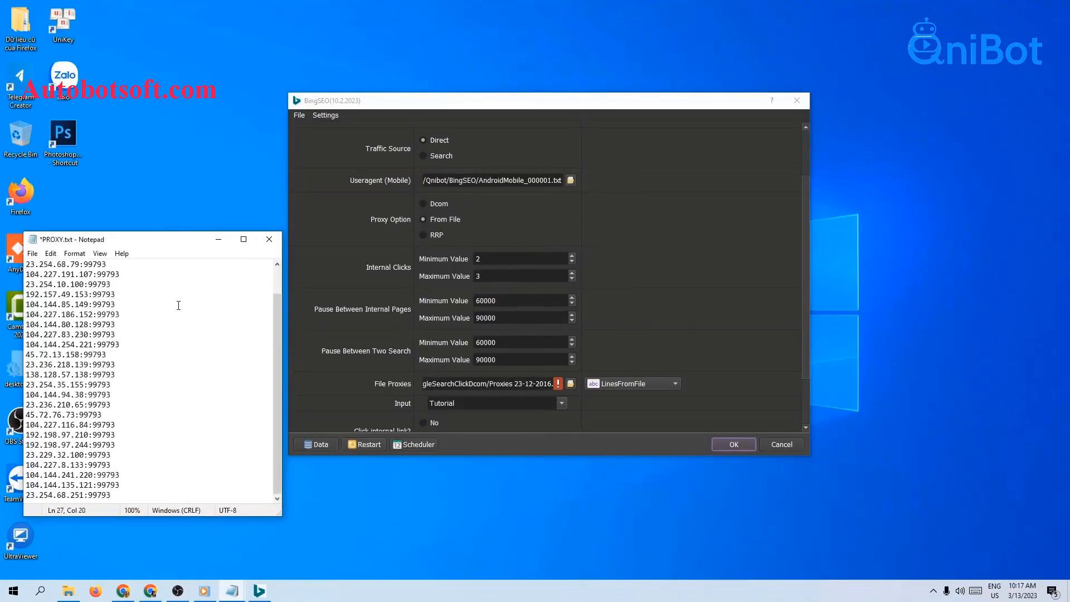
click(37, 258)
click(53, 302)
Load PROXY.txt from the D:\Qnibot\BingSEO folder as the File Proxies file and close Notepad.
click(572, 384)
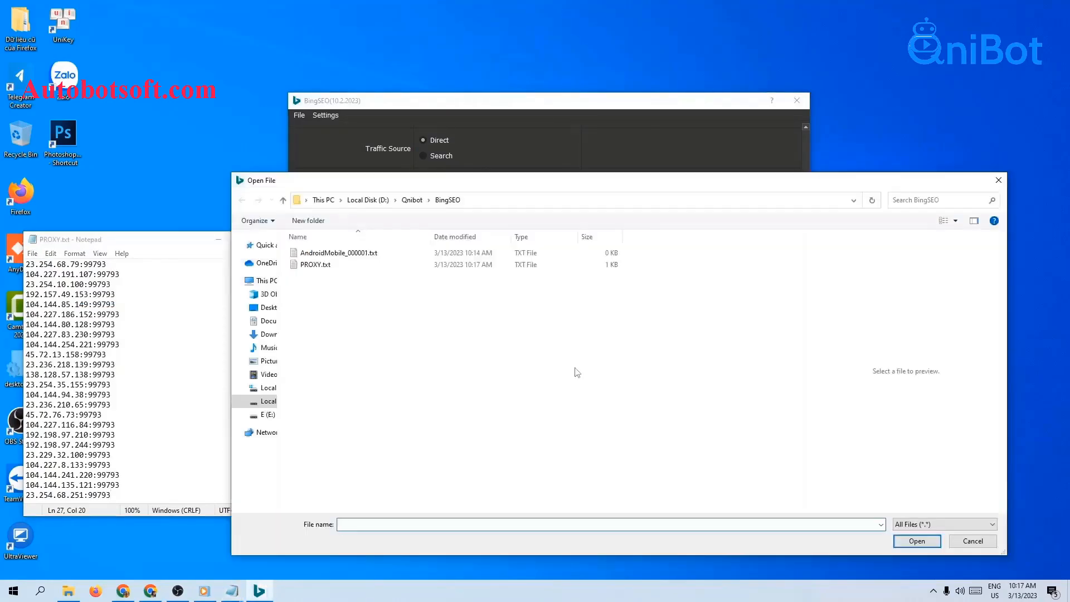
click(329, 265)
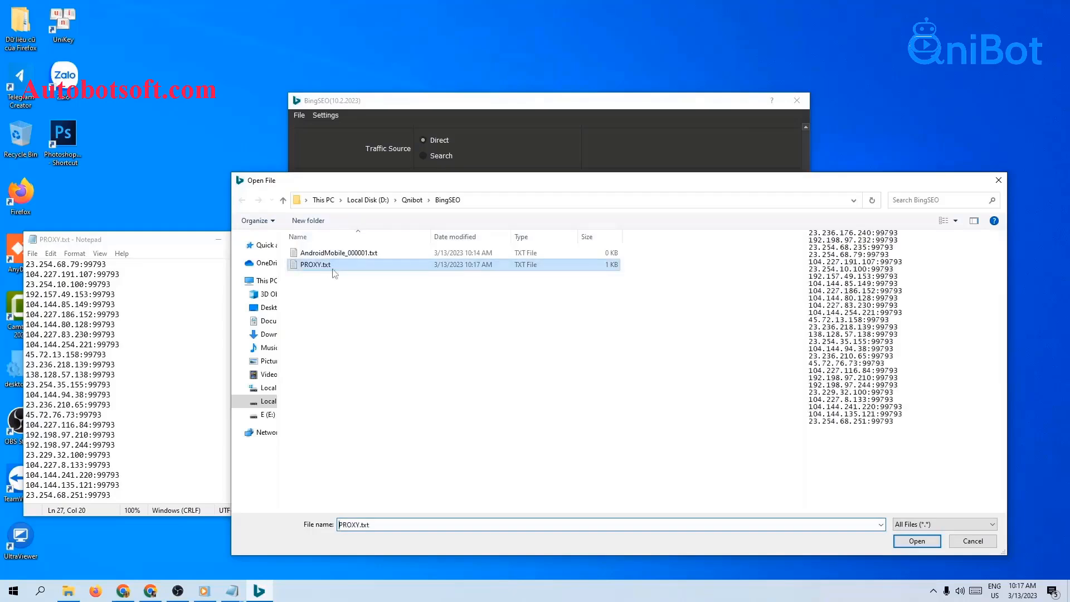
click(918, 541)
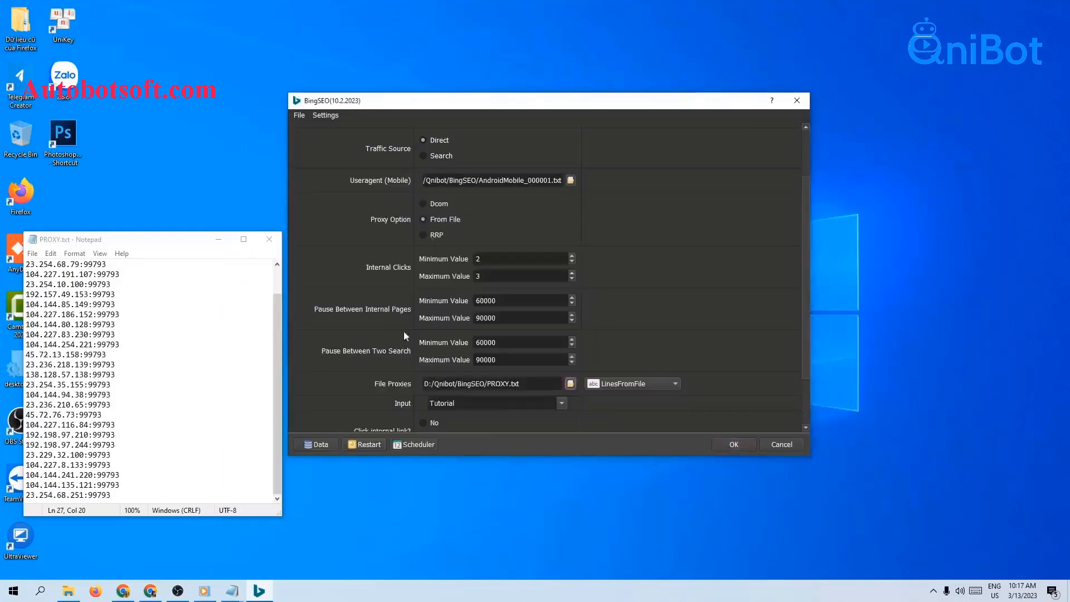
click(273, 239)
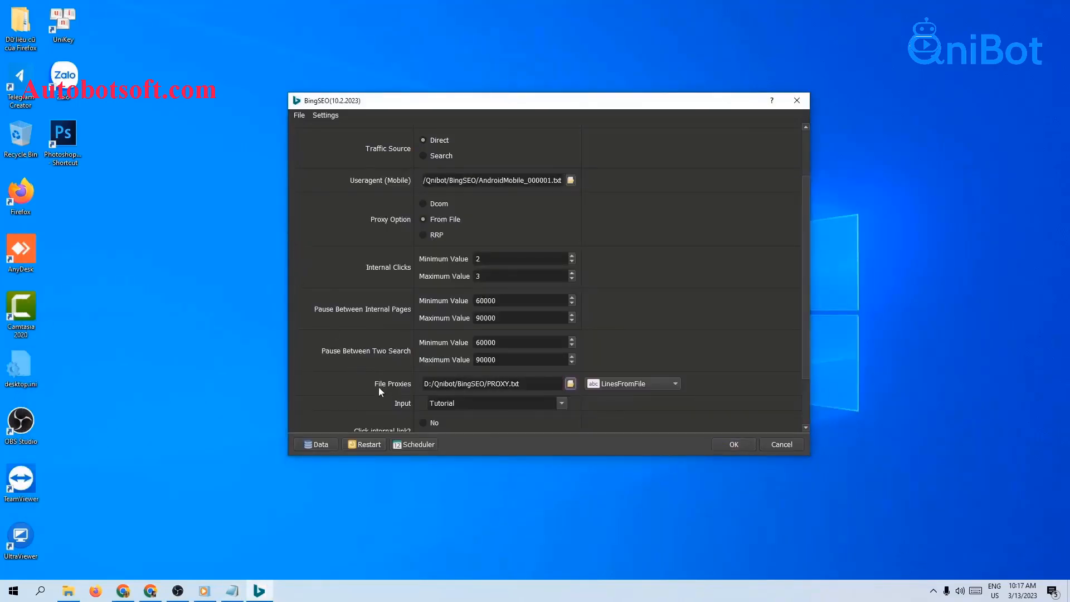
click(641, 385)
click(630, 397)
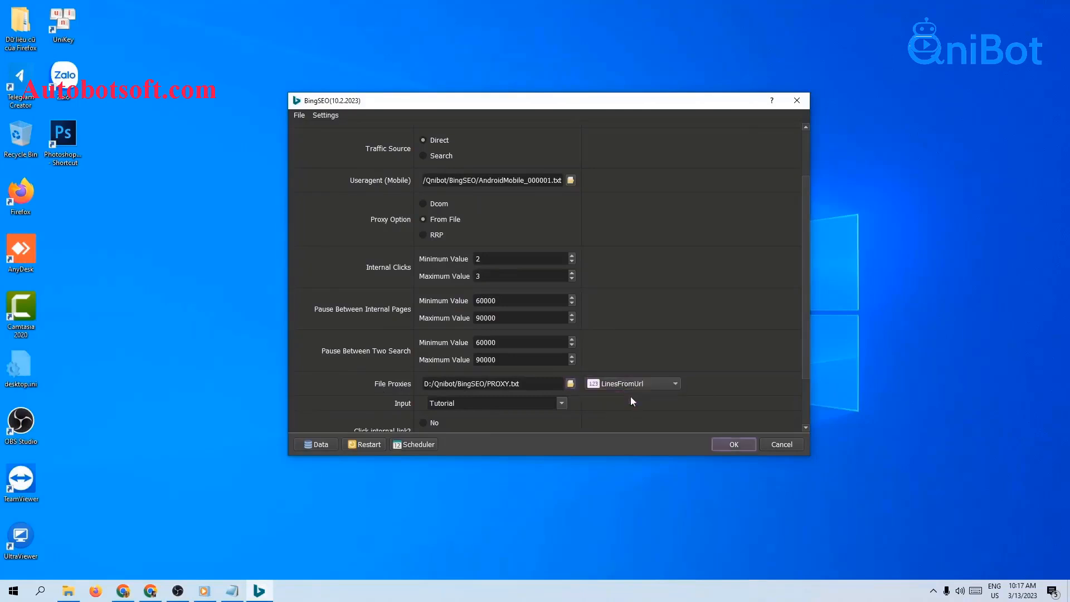
click(513, 380)
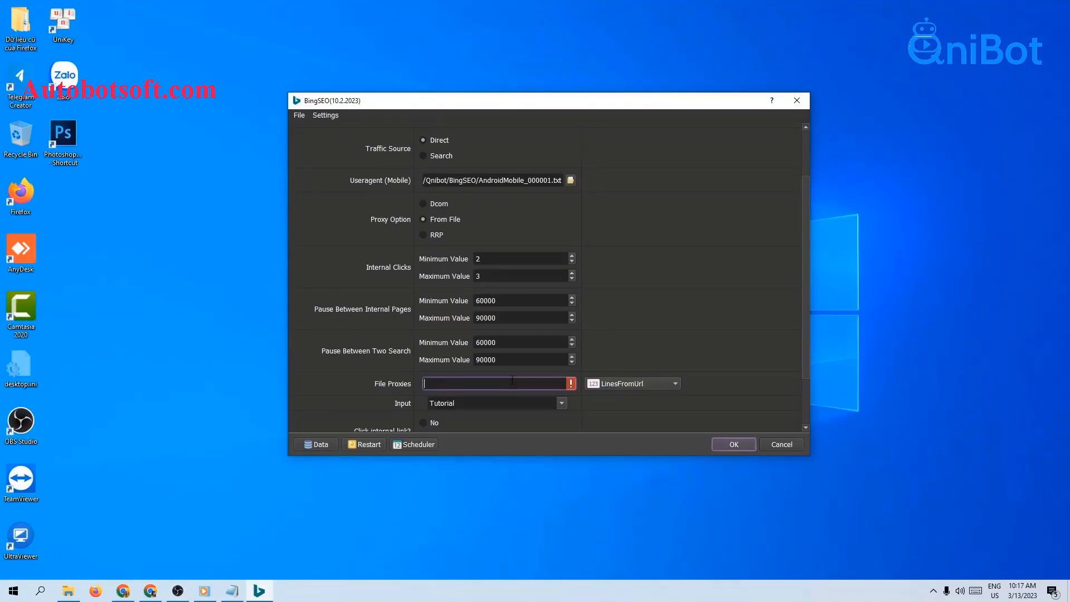
click(127, 587)
click(547, 387)
text(https://thongtindoanhnghiepvn.com/bingseo.txt)
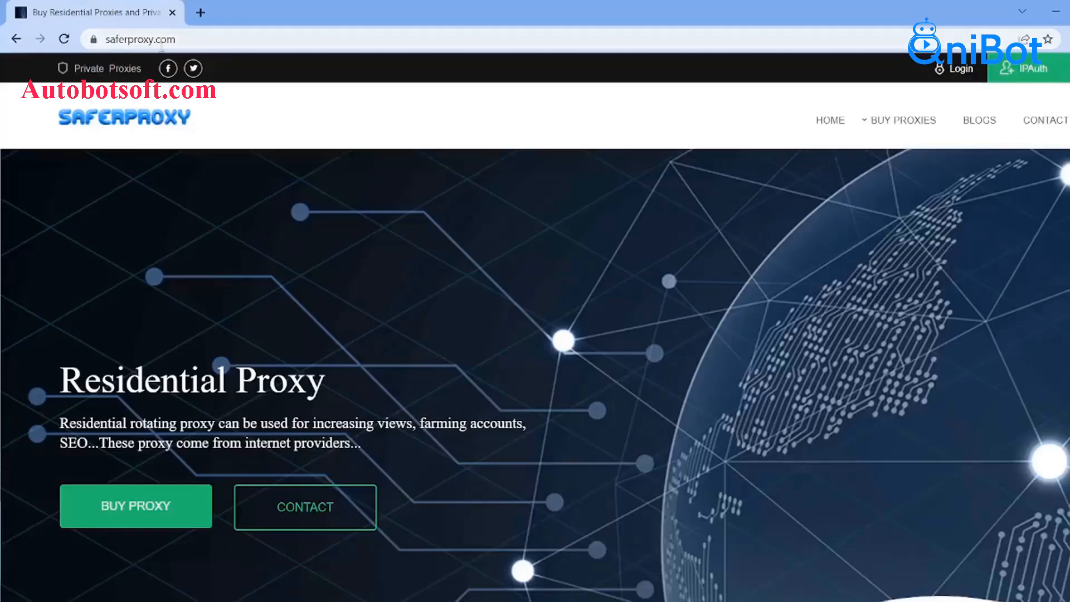
Review the proxy provider's site and the Pause Between Two Search, Page Limit and Bing Link settings.
mouse_move(905, 140)
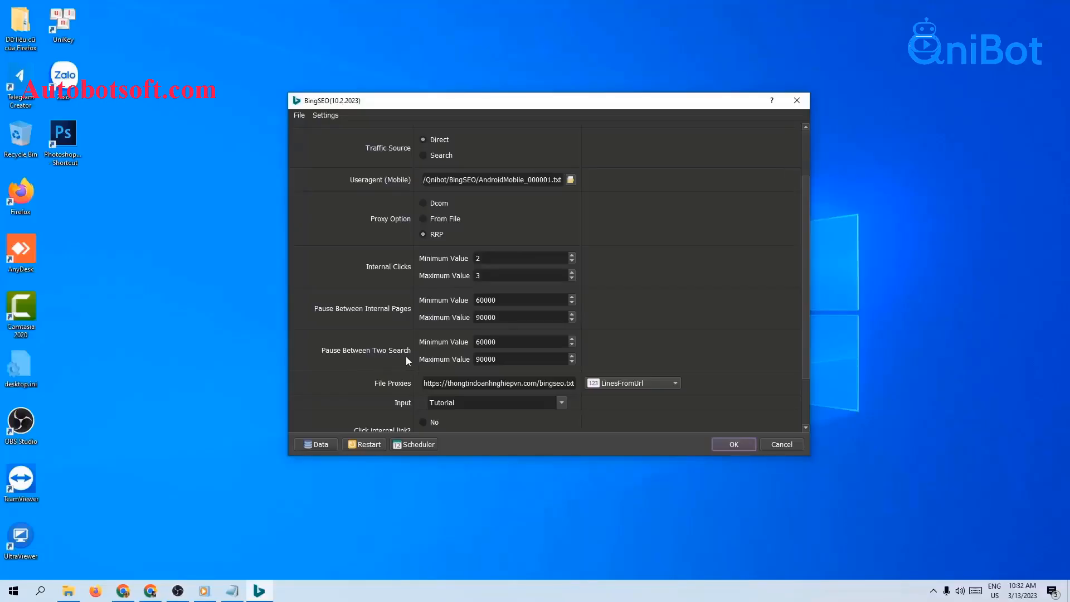
click(512, 346)
drag(521, 344, 467, 359)
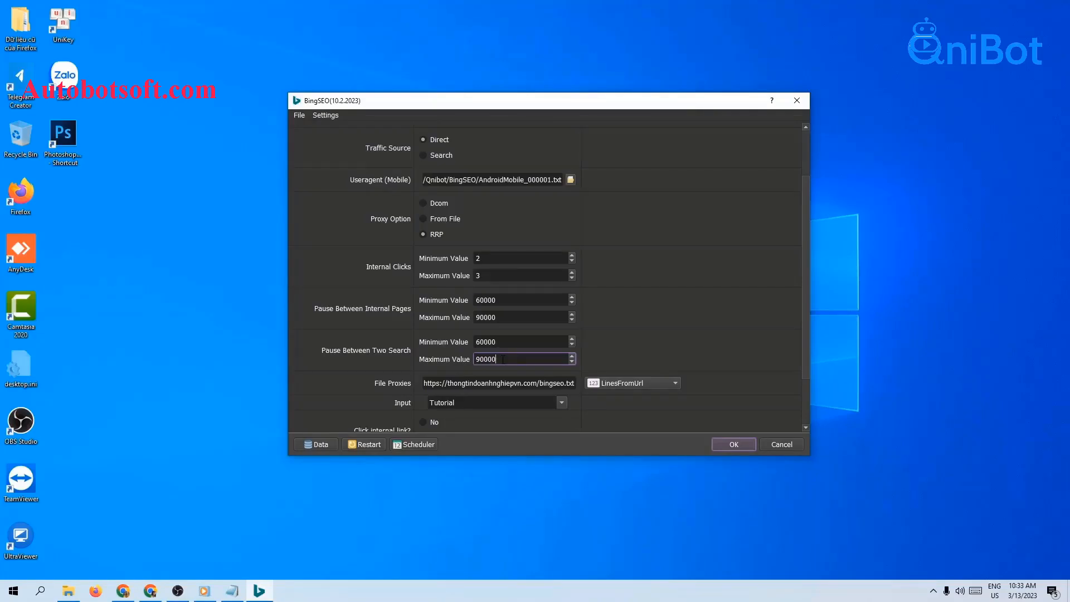
scroll(403, 424, down, 2)
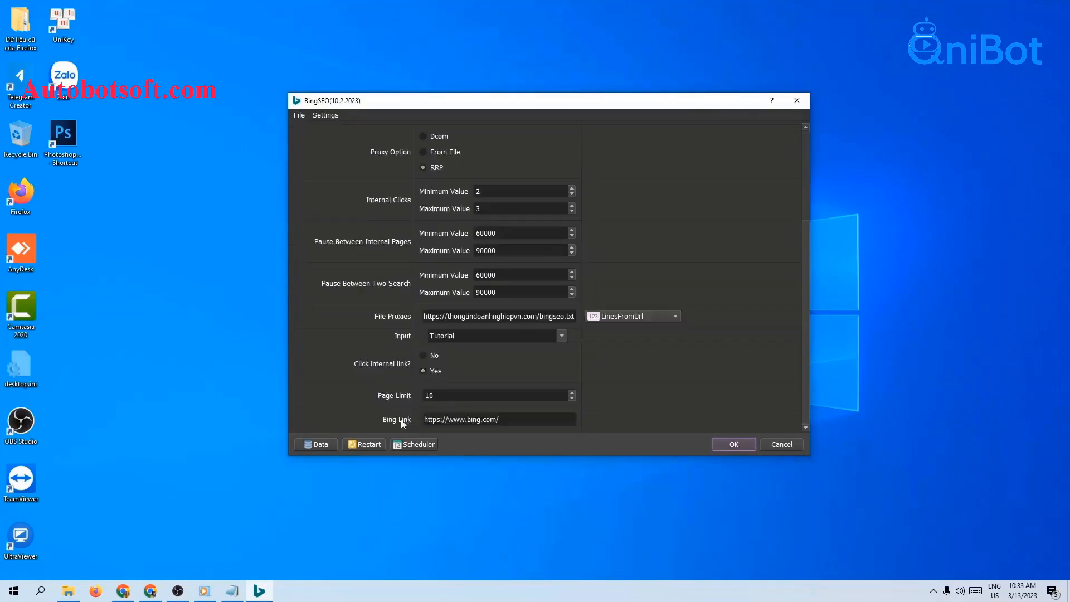
drag(500, 419, 422, 415)
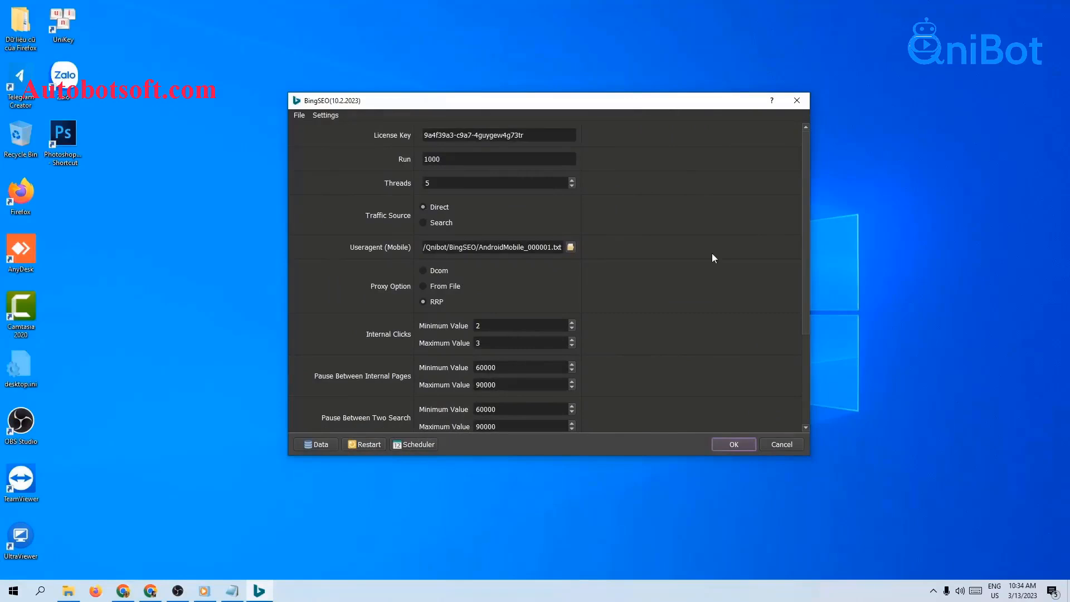
scroll(713, 254, down, 5)
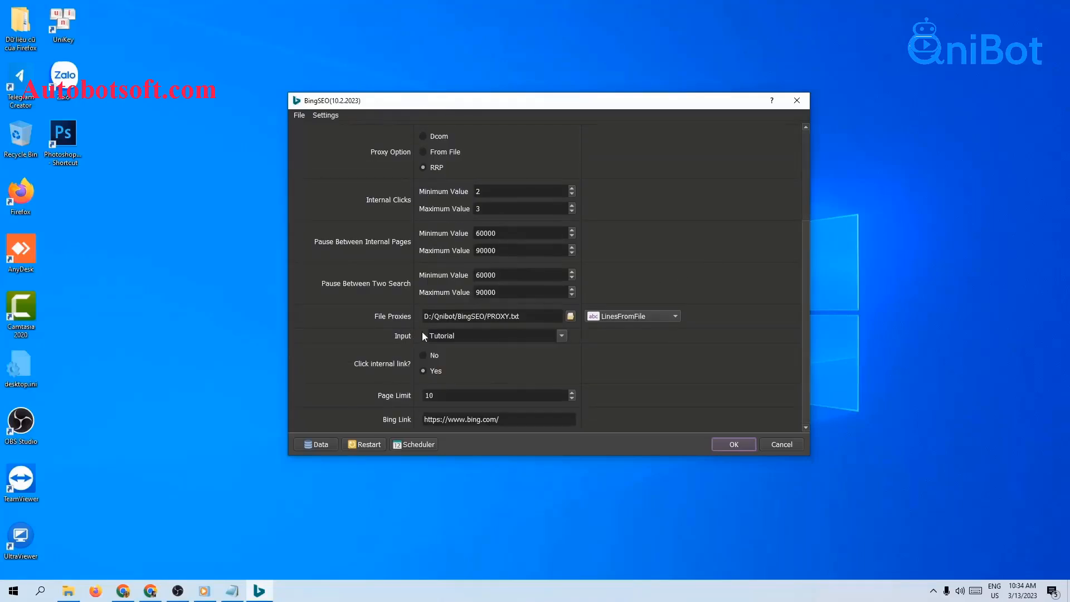
Open the Database Manager and add a group named Direct to the SEOINFO table.
click(307, 444)
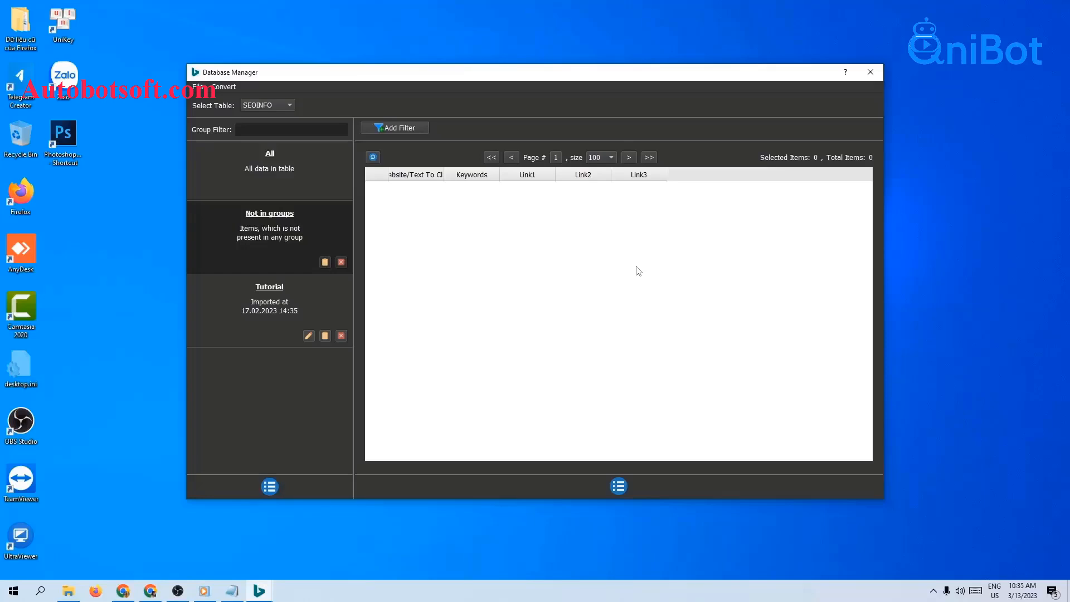
click(272, 483)
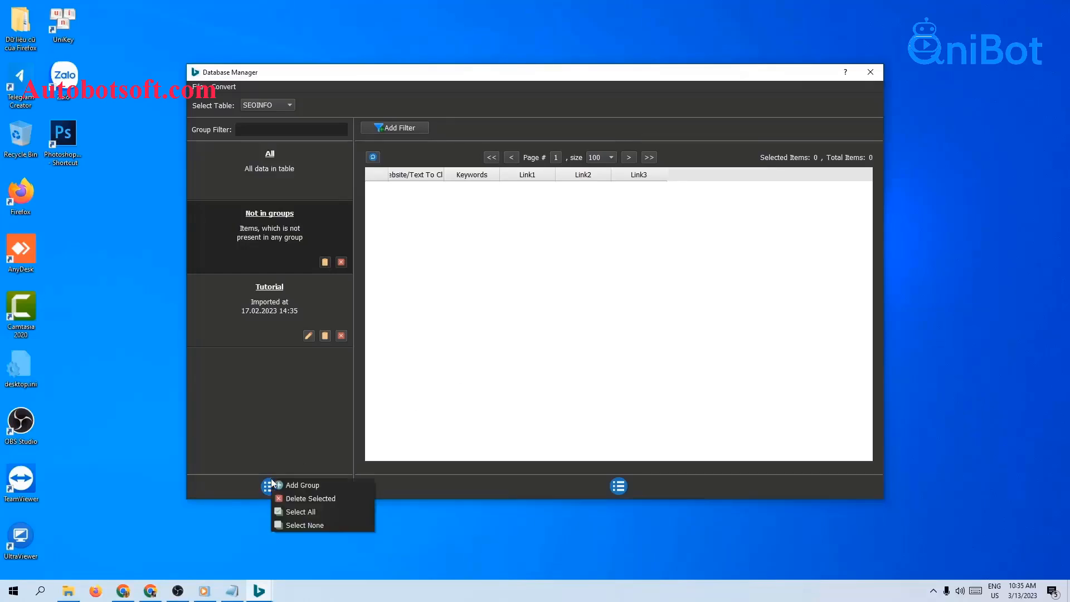
click(304, 485)
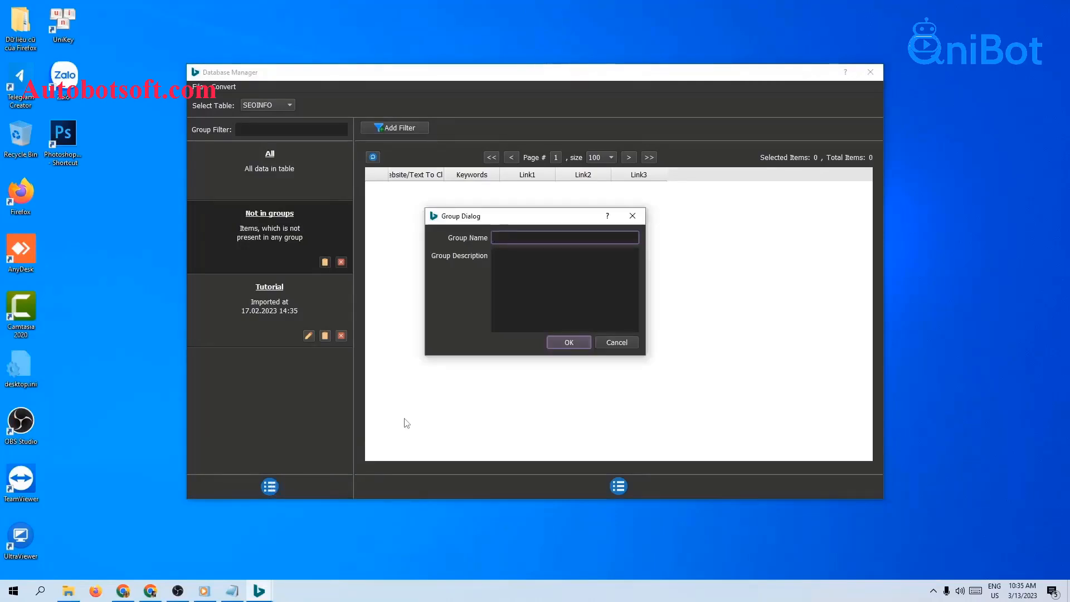
text(Direct)
key(Return)
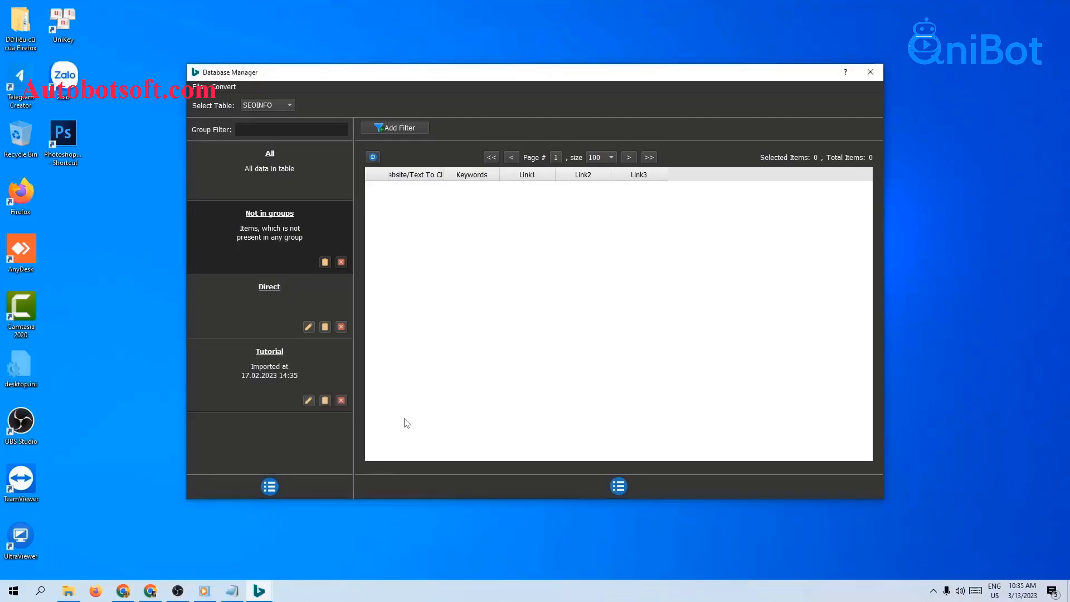
click(277, 298)
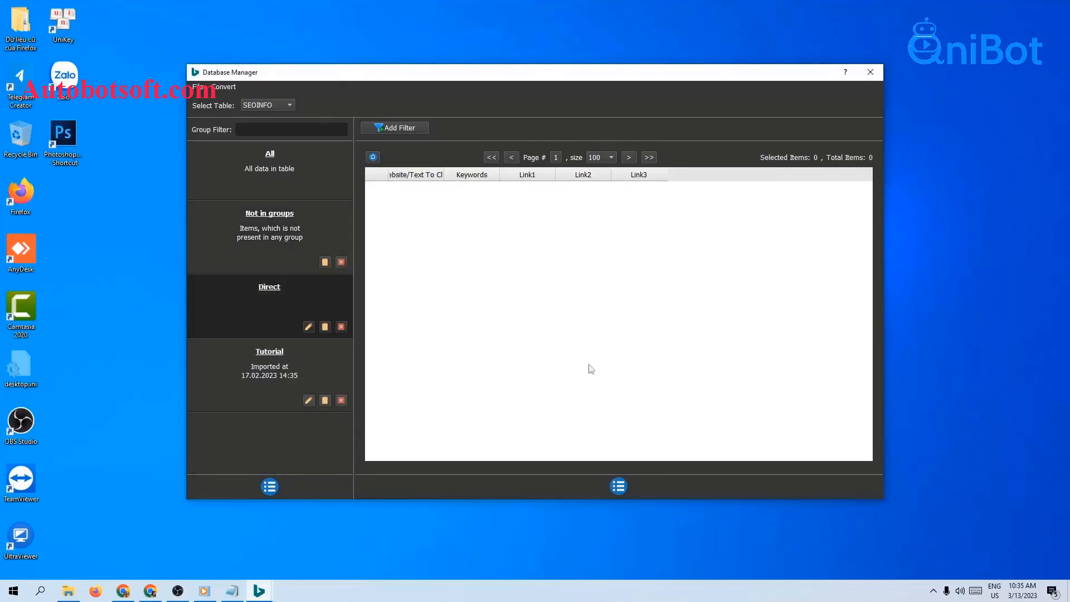
click(620, 484)
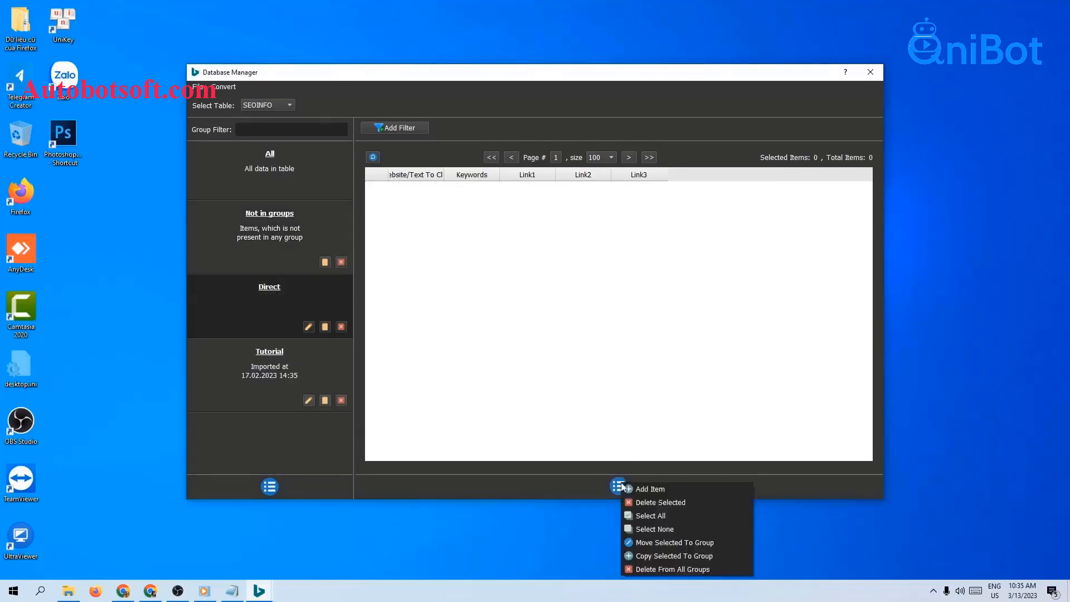
click(650, 489)
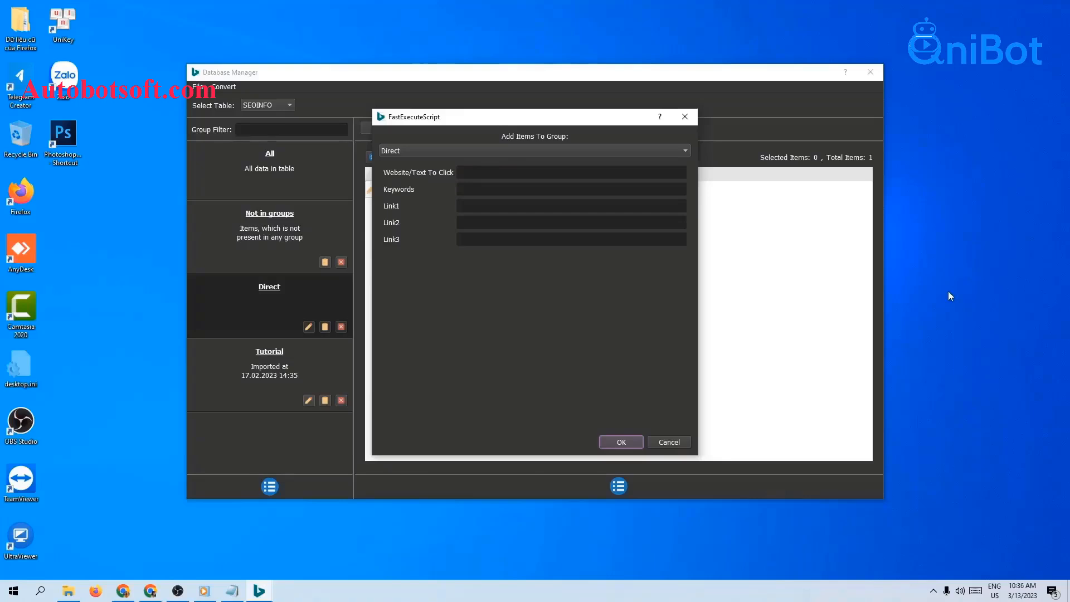
click(124, 591)
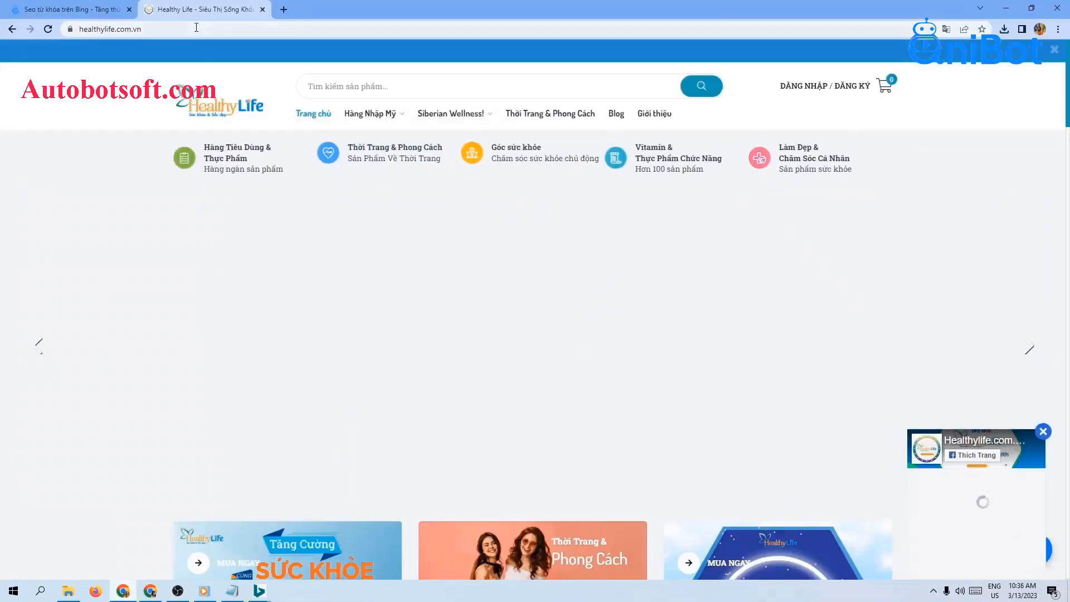
click(196, 27)
key(ctrl+c)
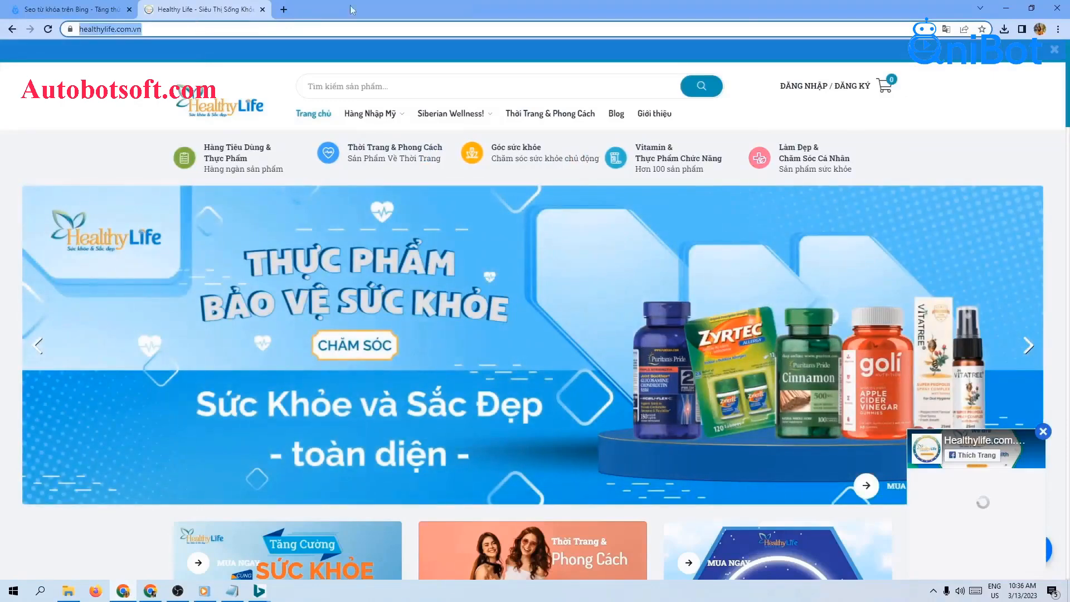
click(998, 5)
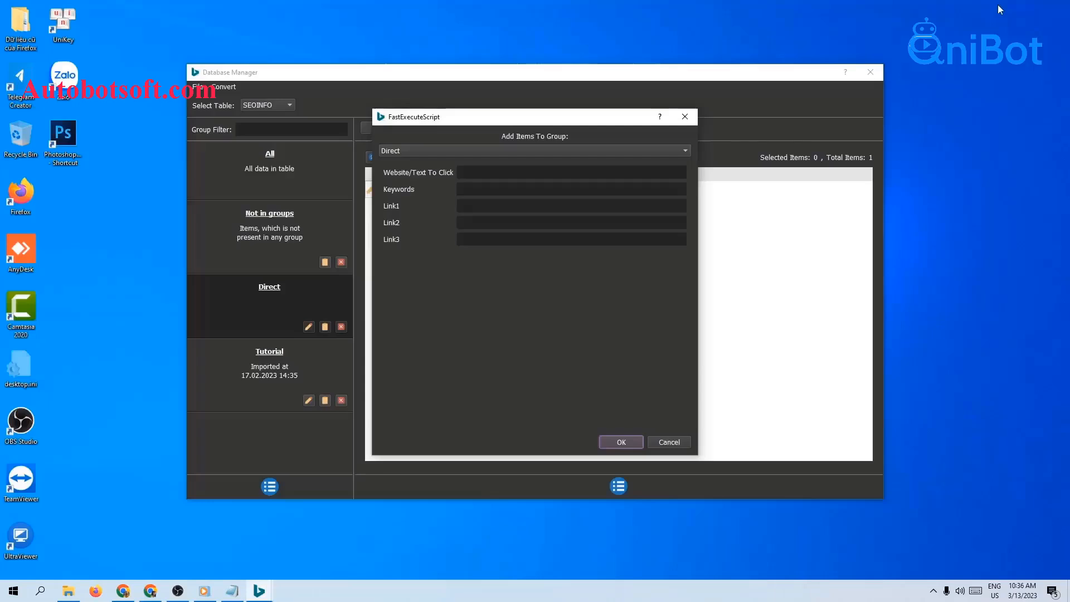
click(558, 169)
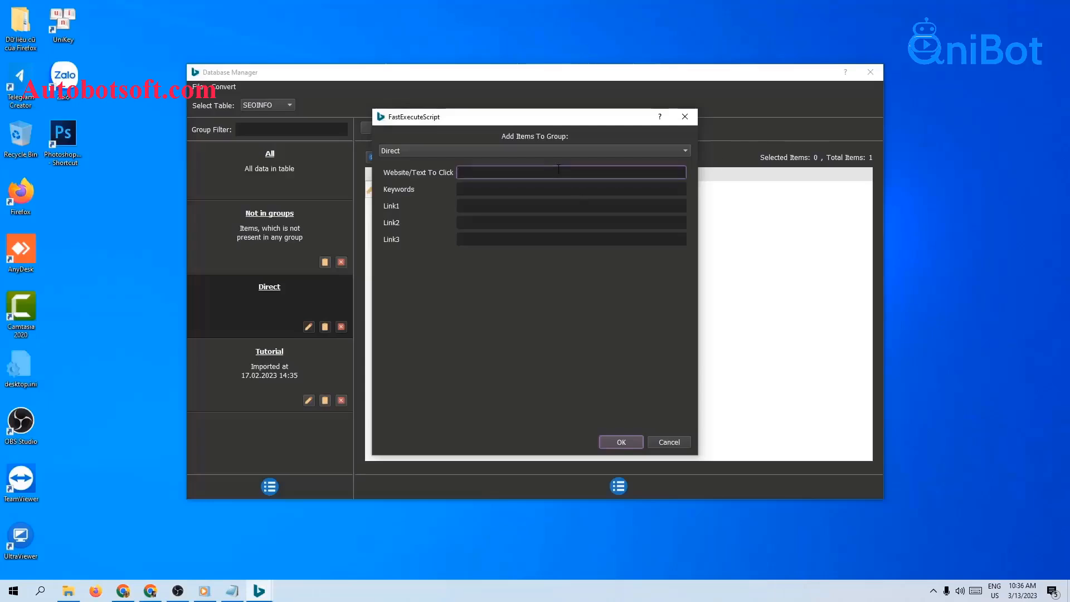
key(ctrl+v)
click(622, 442)
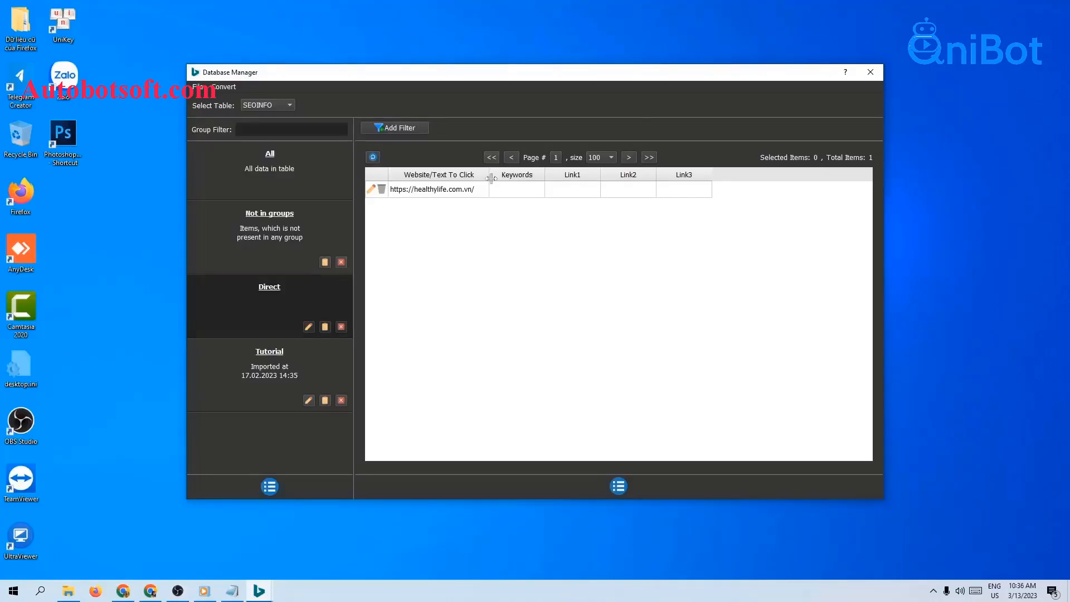
Create a text file named website-direct.txt in the D:\Qnibot\BingSEO folder.
click(68, 590)
right_click(183, 304)
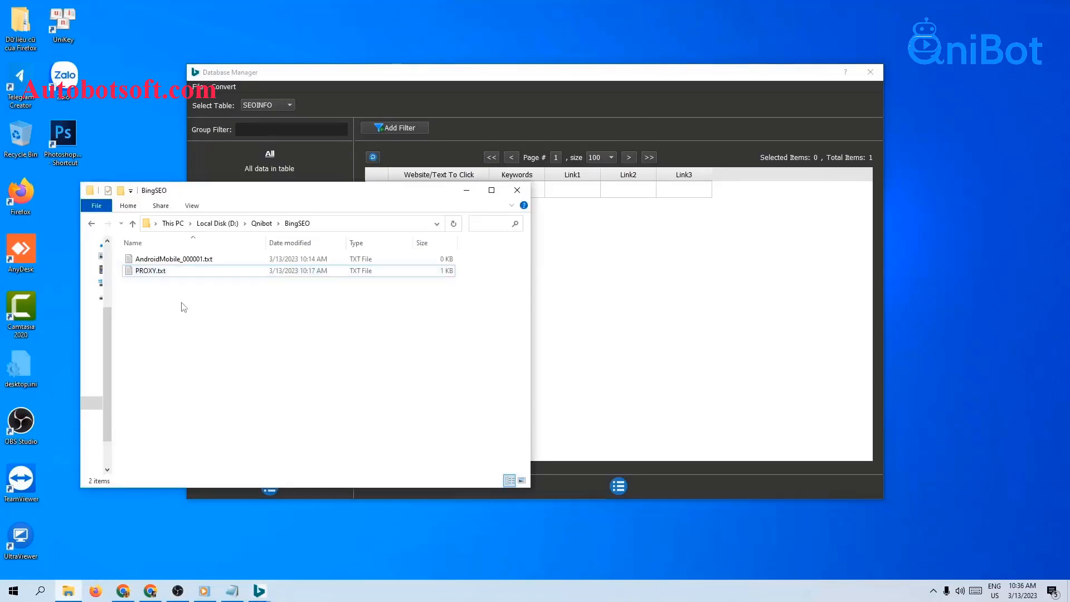
mouse_move(215, 448)
click(357, 423)
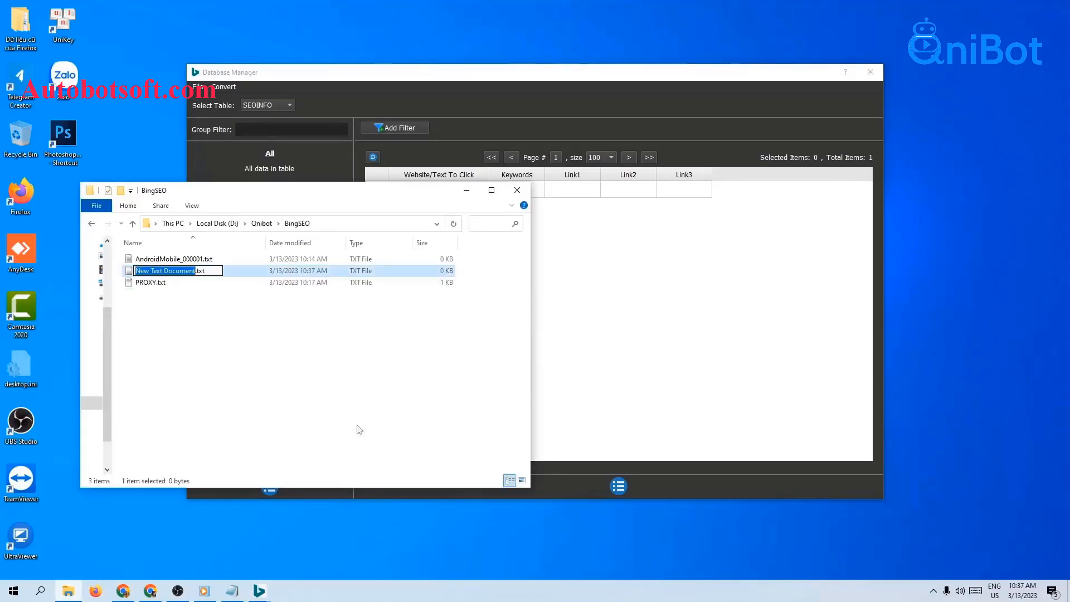
text(website)
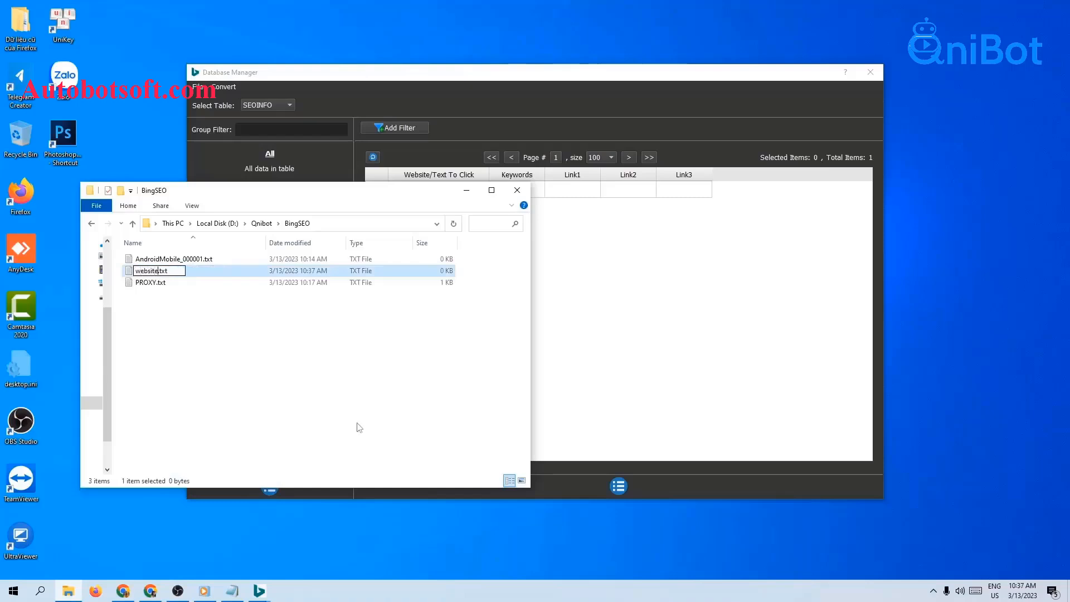
text(-direct)
key(Return)
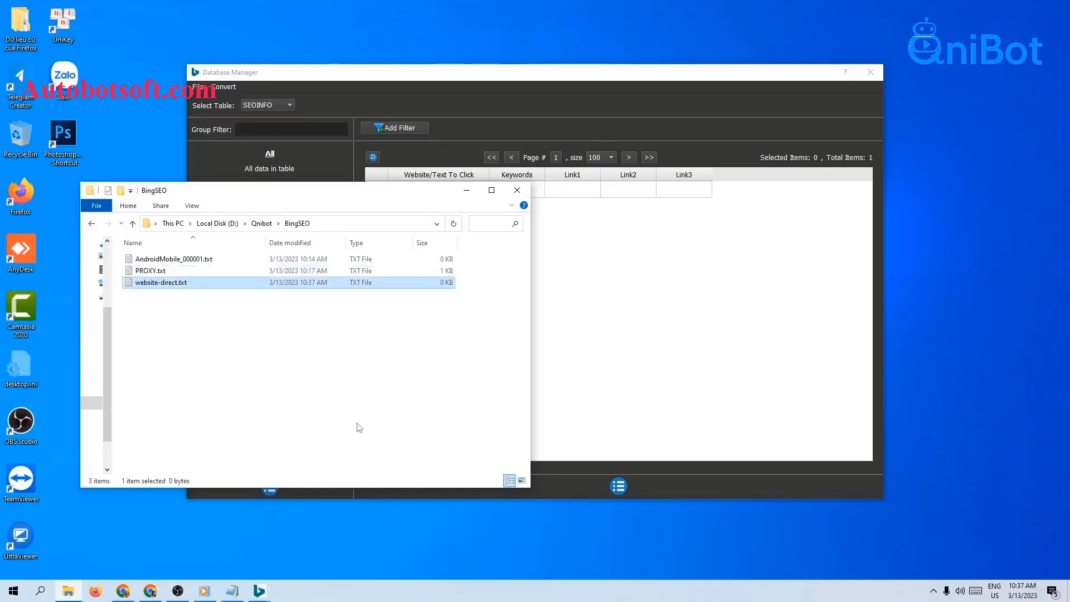
double_click(192, 283)
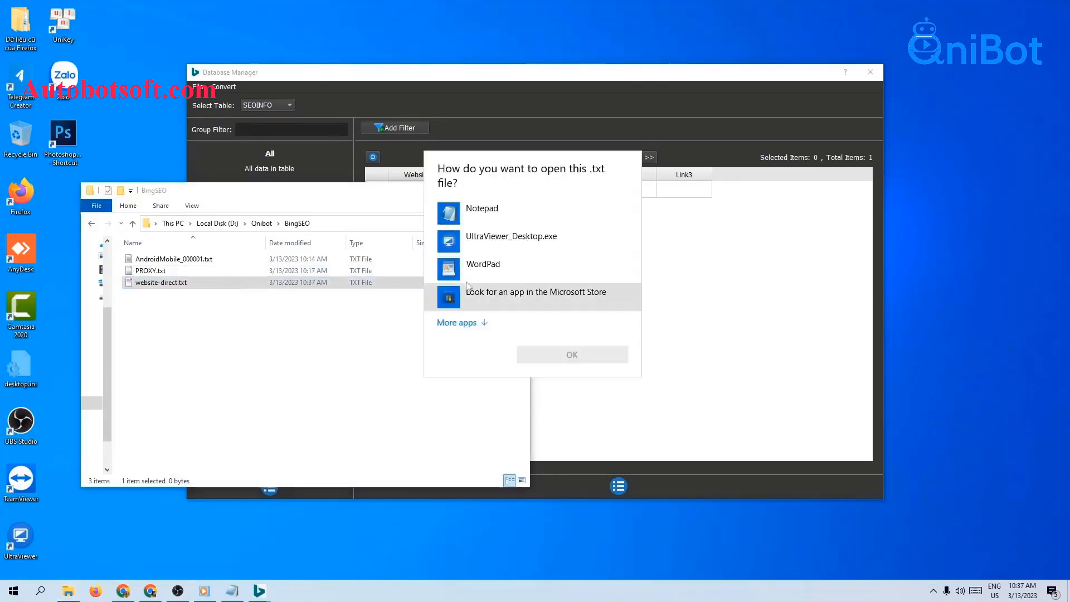
click(524, 208)
click(623, 356)
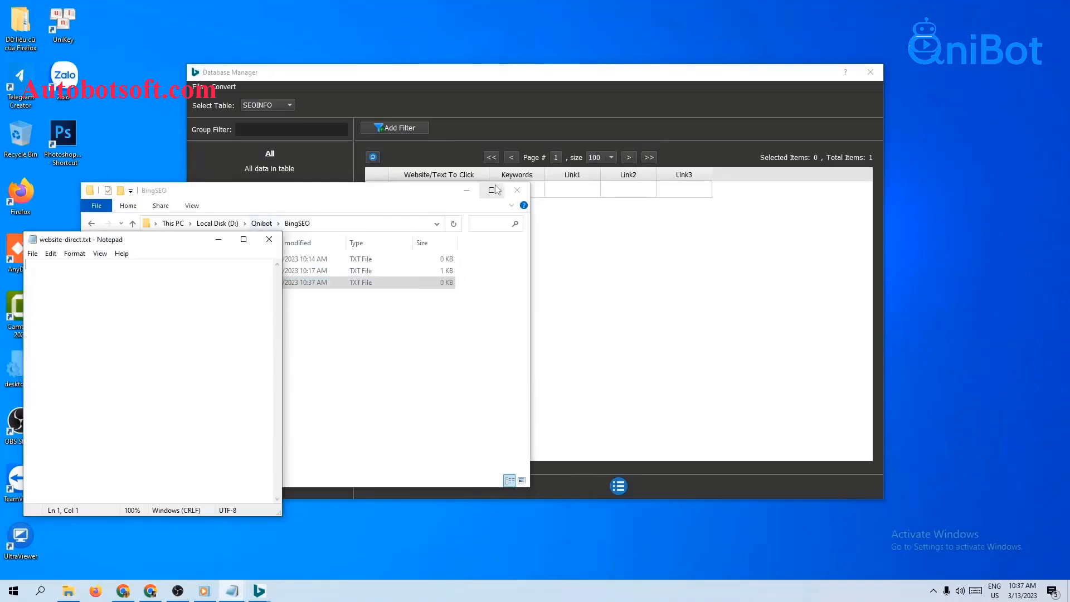
drag(282, 321, 680, 355)
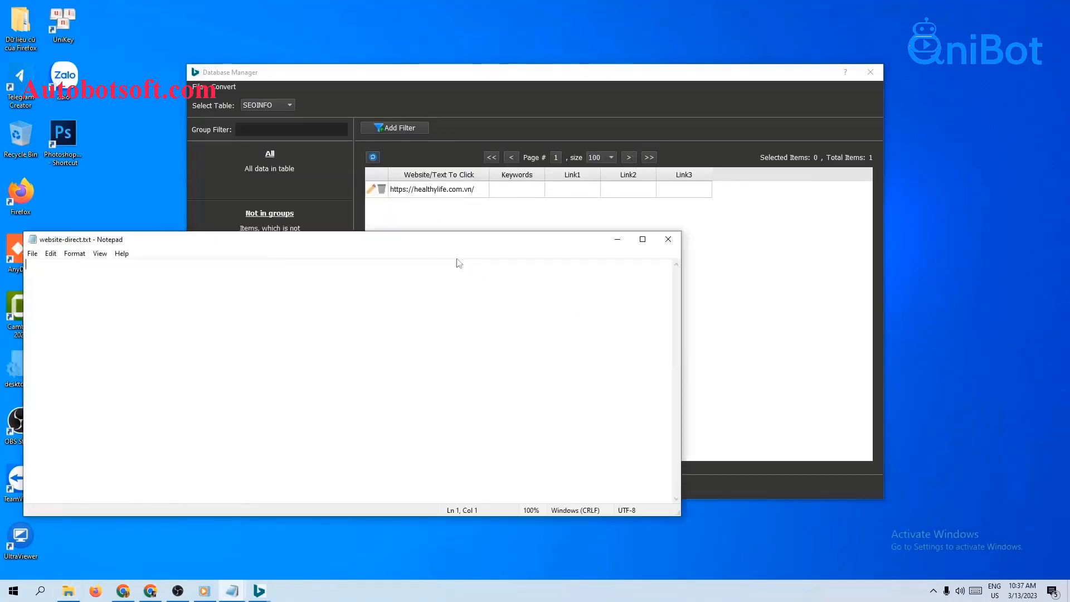
drag(447, 243, 640, 245)
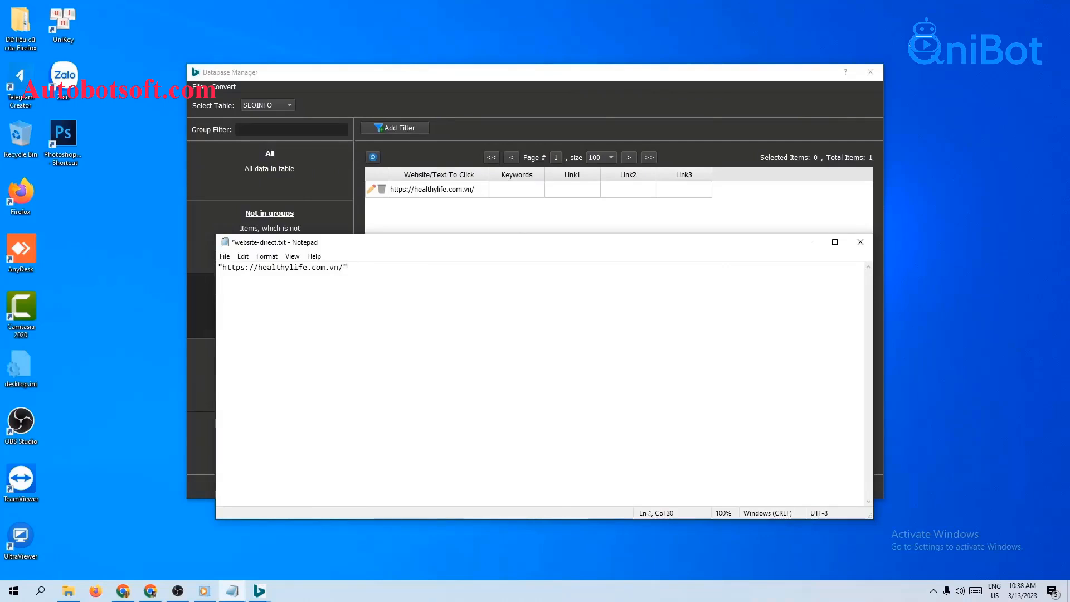
click(227, 256)
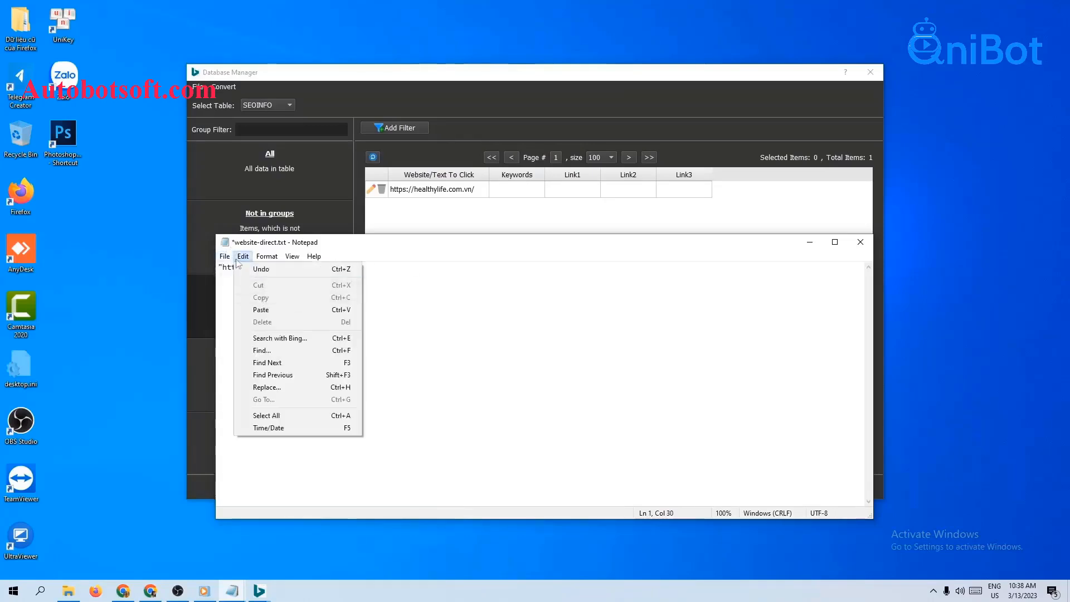
click(224, 259)
click(225, 257)
click(239, 306)
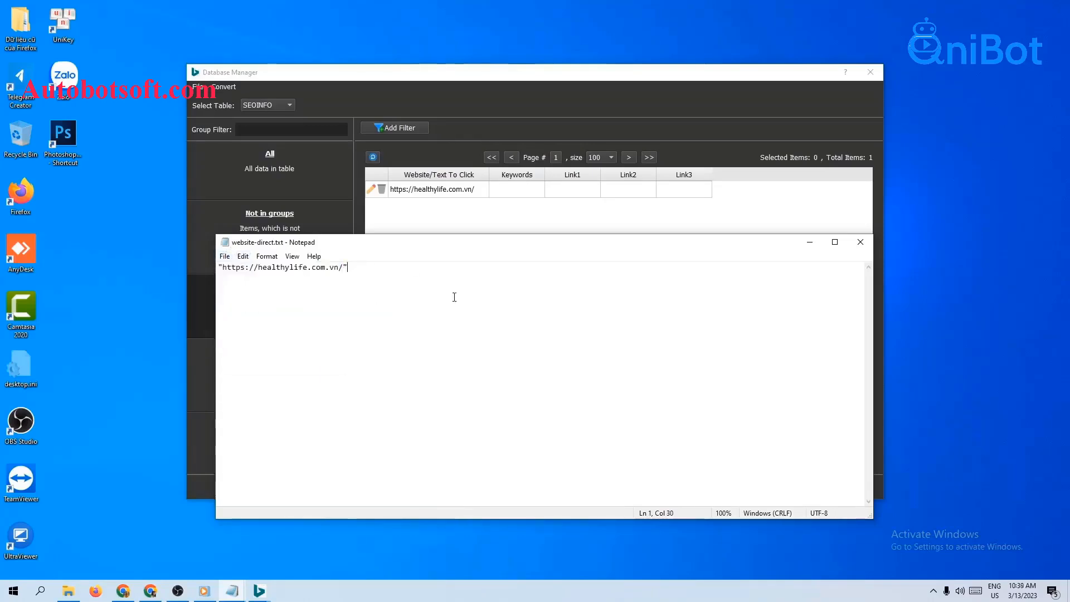
click(810, 242)
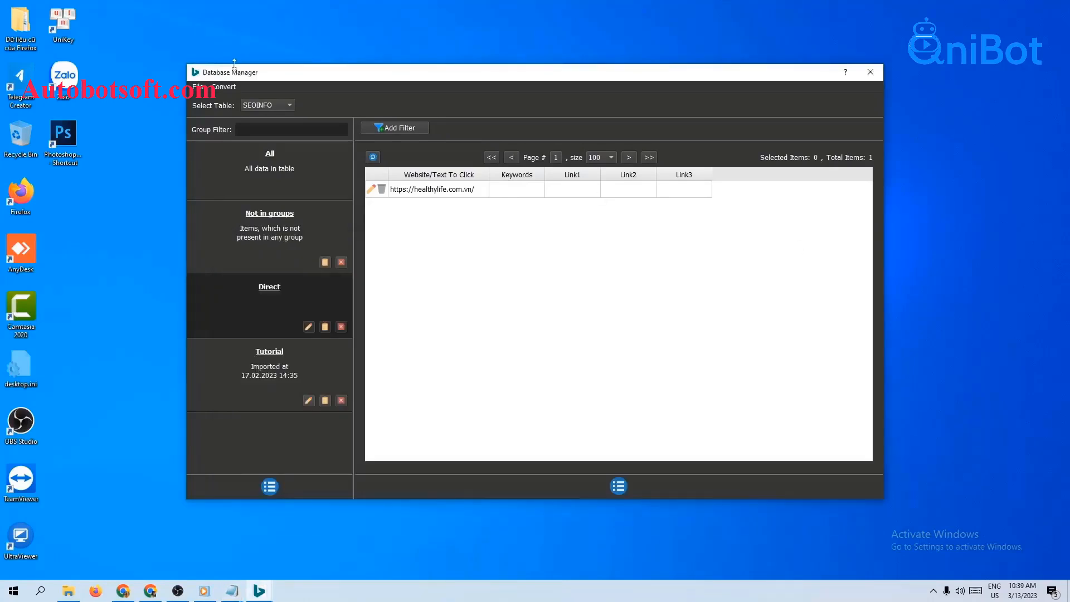
Import D:/Qnibot/BingSEO/website-direct.txt into the SEOINFO table as CSV data.
click(223, 87)
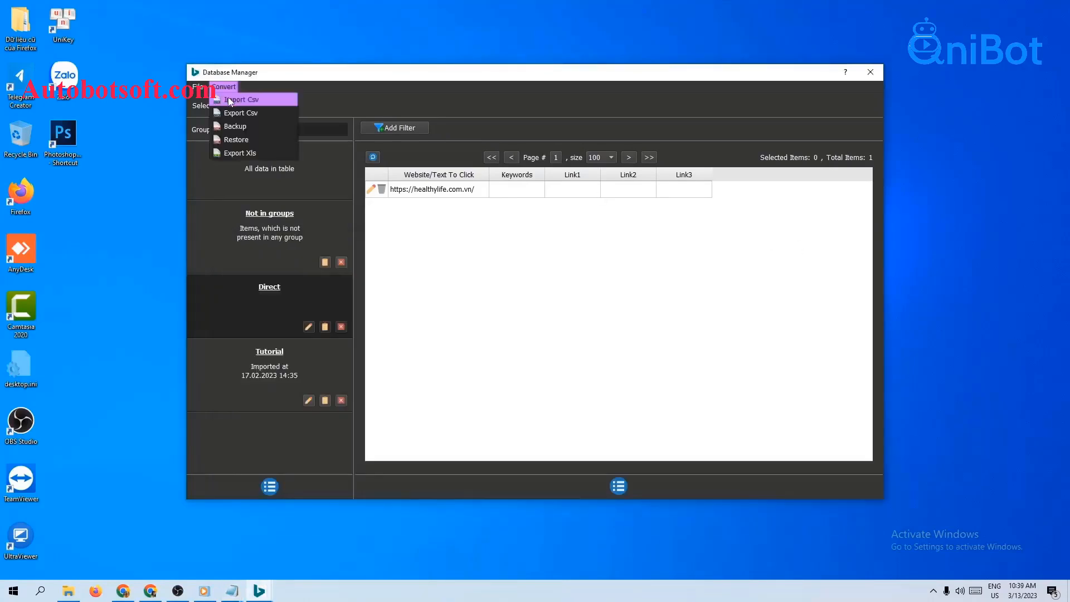
click(230, 100)
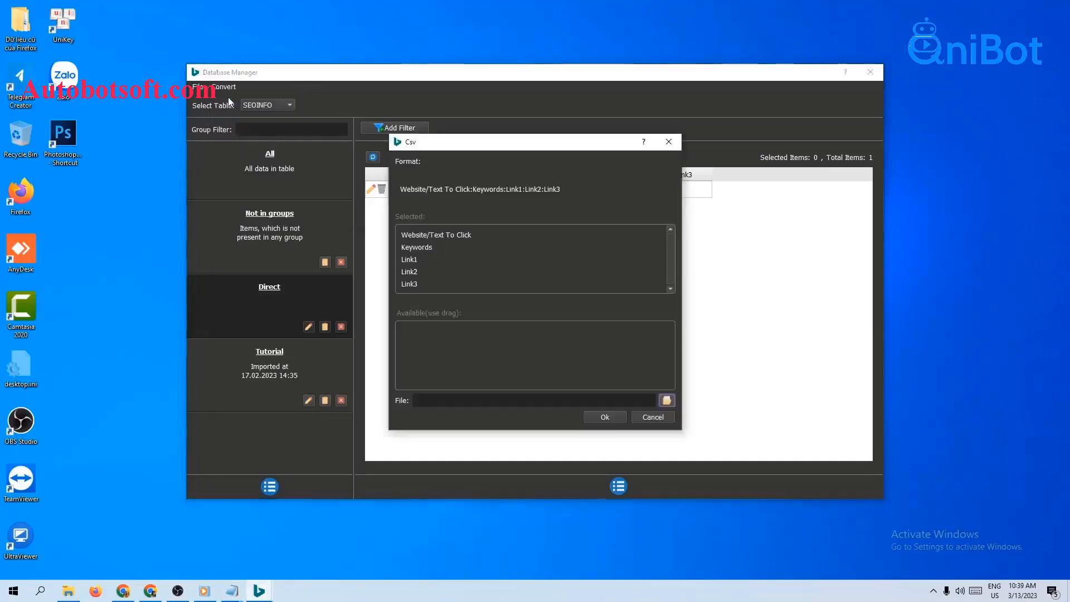
click(666, 401)
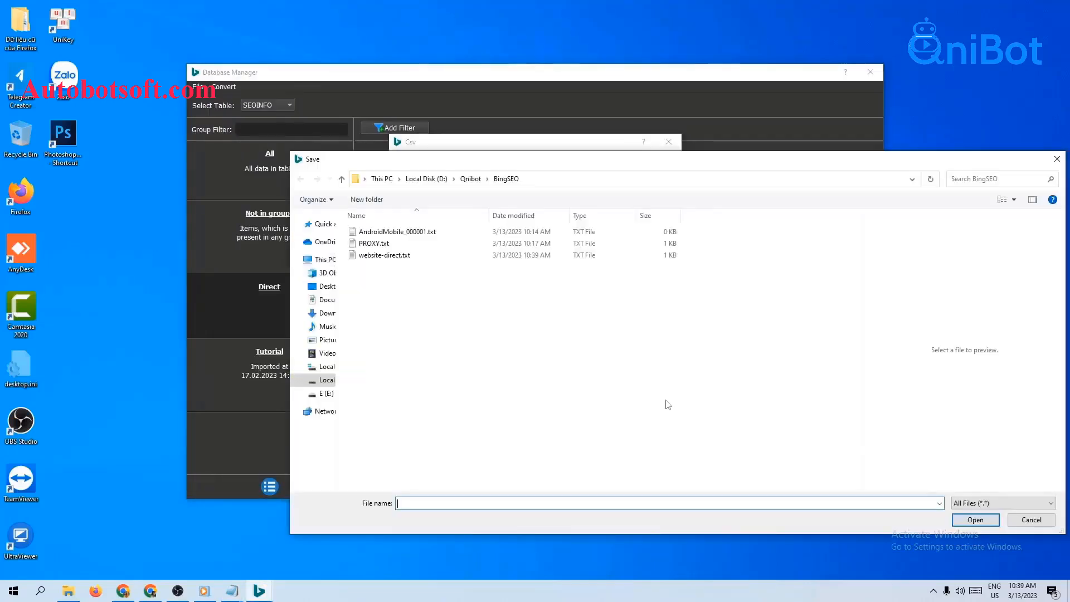
click(438, 257)
click(976, 520)
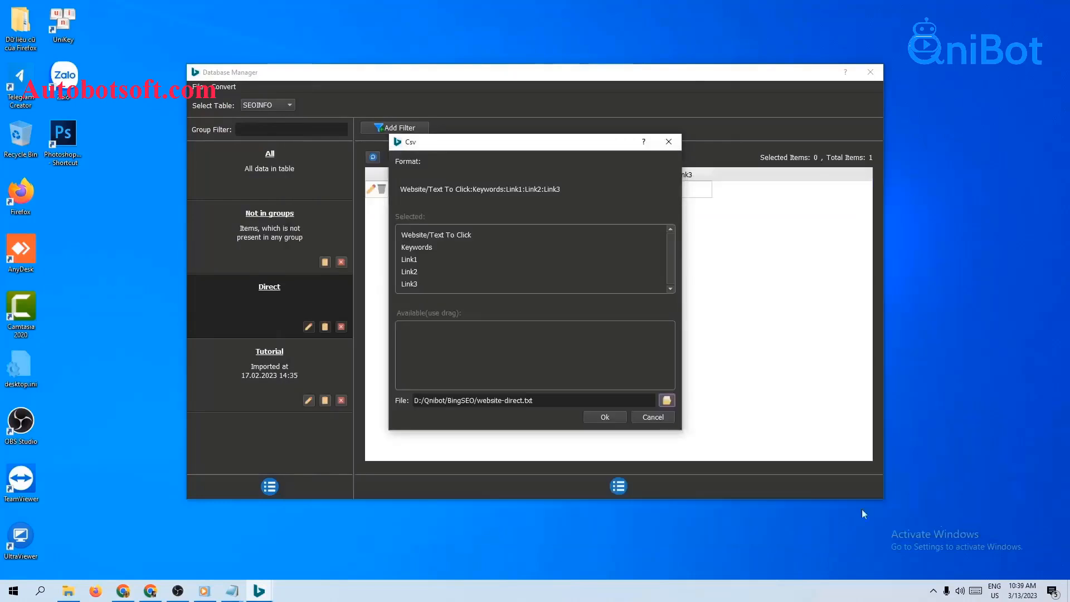
click(606, 417)
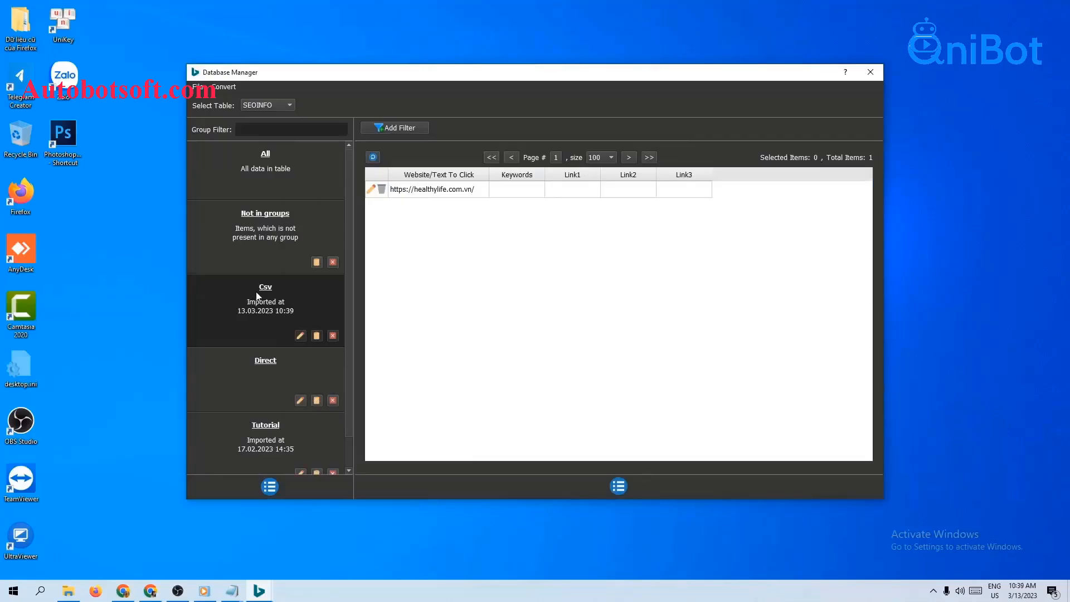
Rename the imported Csv group as Direct 1 and close the Database Manager.
click(300, 336)
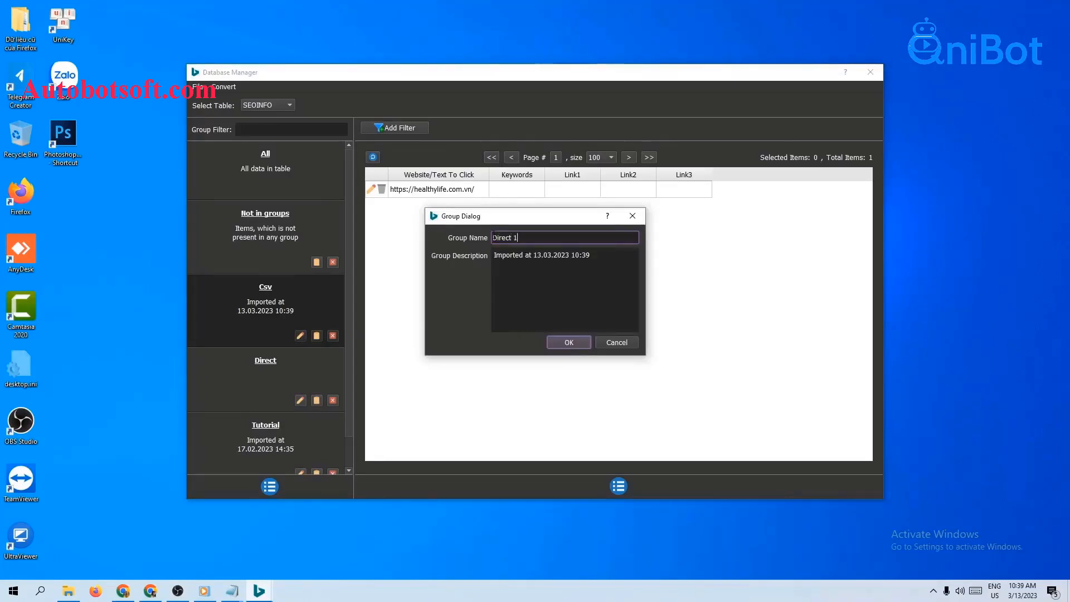
click(569, 344)
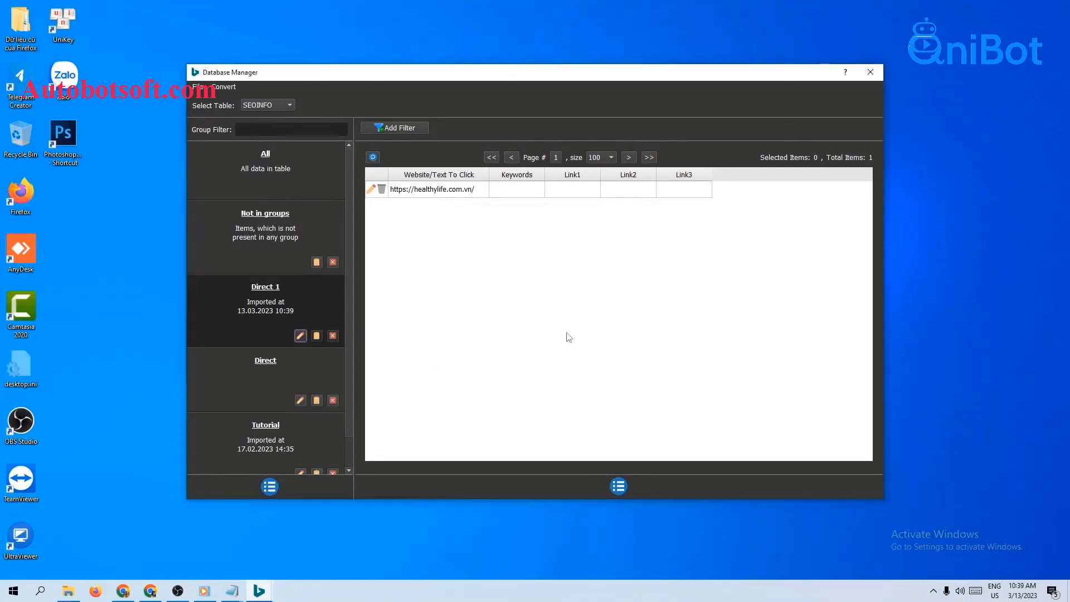
click(870, 73)
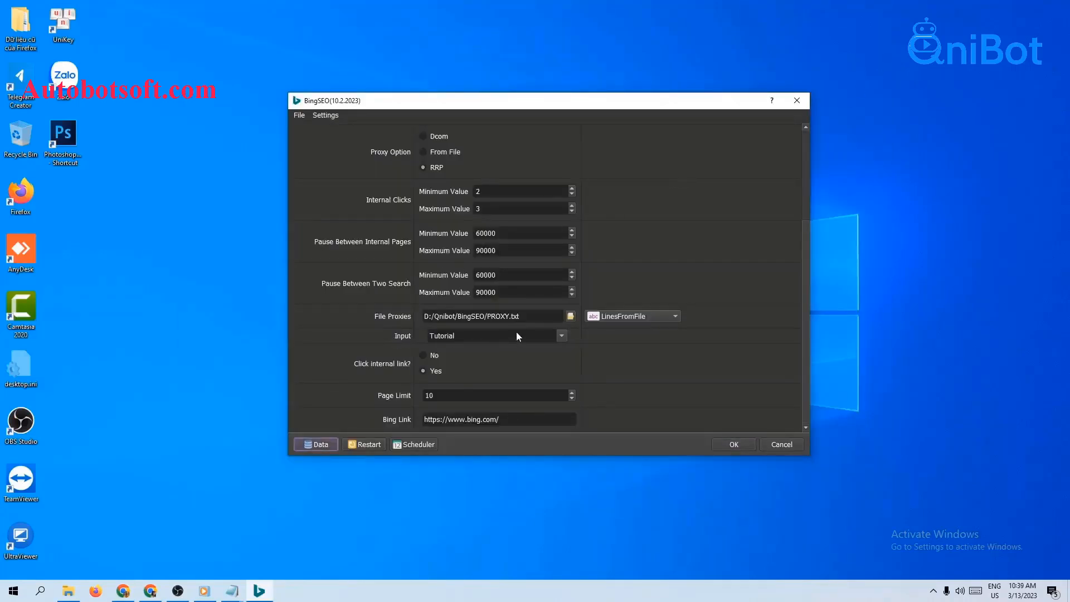
Set the Input to the Direct group in place of Tutorial.
click(562, 335)
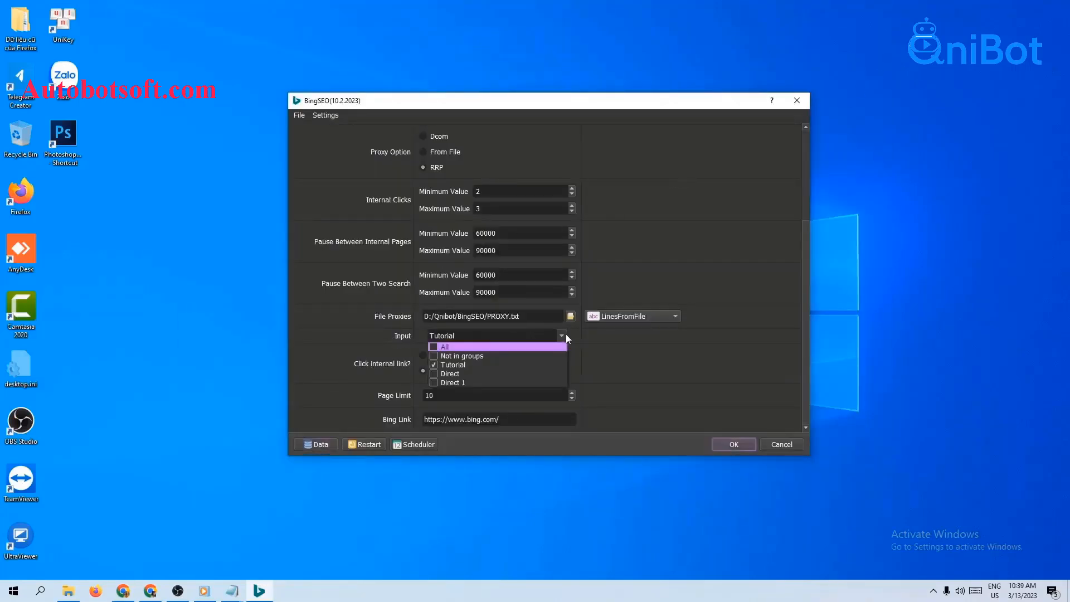
click(438, 364)
click(611, 363)
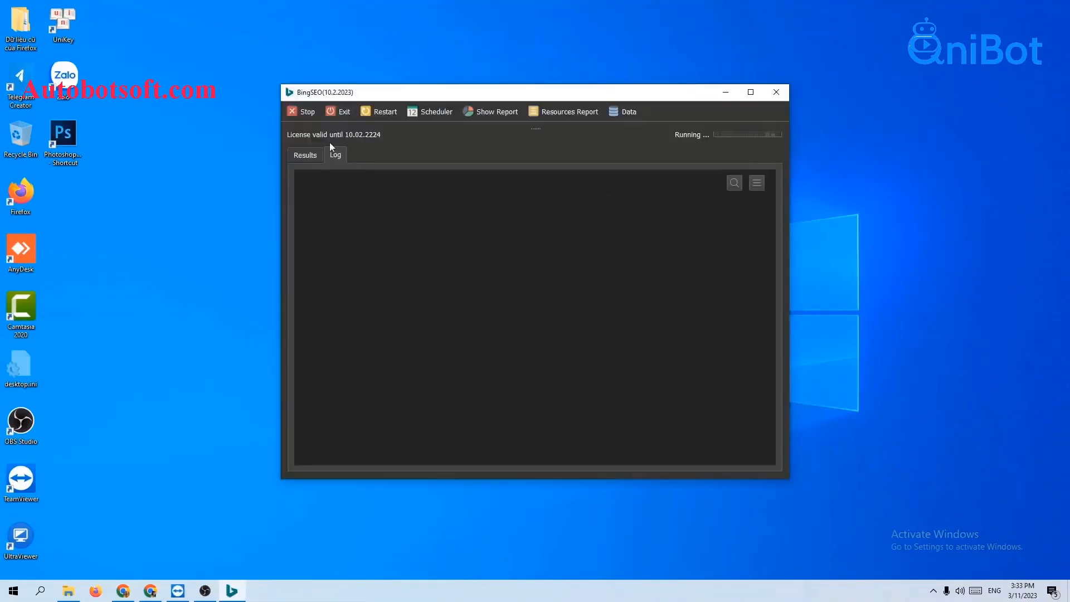
Show the running bot's log and arrange its browser windows side by side, widening two of them.
click(330, 168)
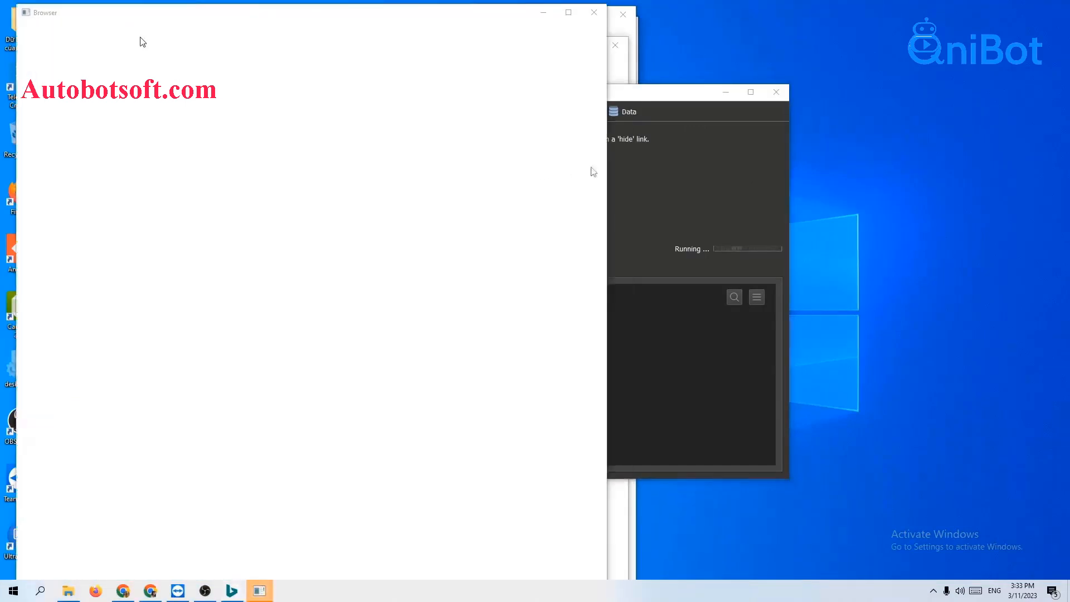
right_click(687, 588)
click(761, 478)
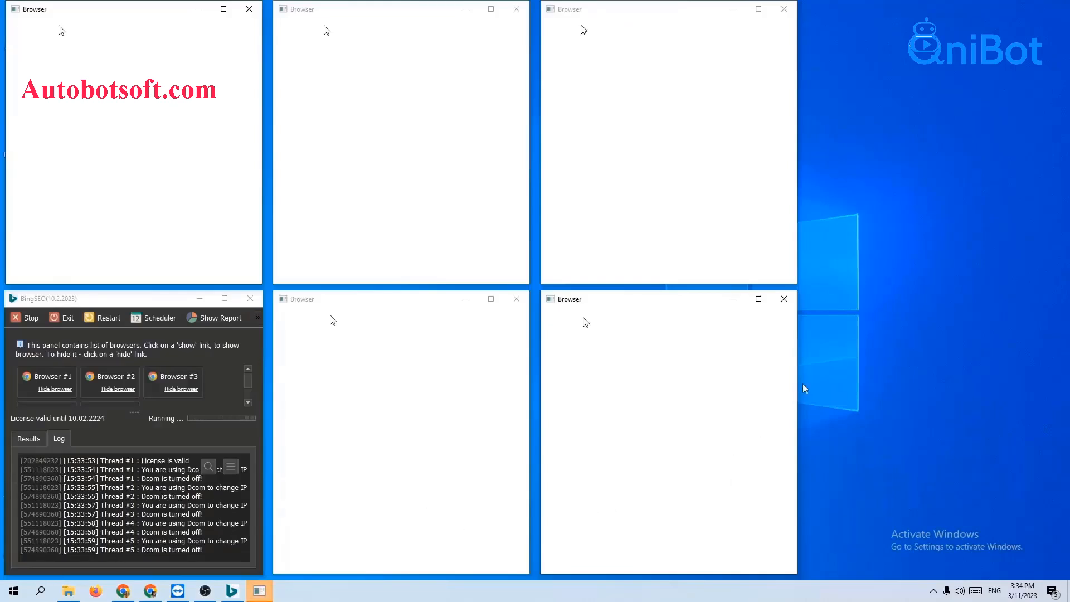
drag(798, 388, 1055, 385)
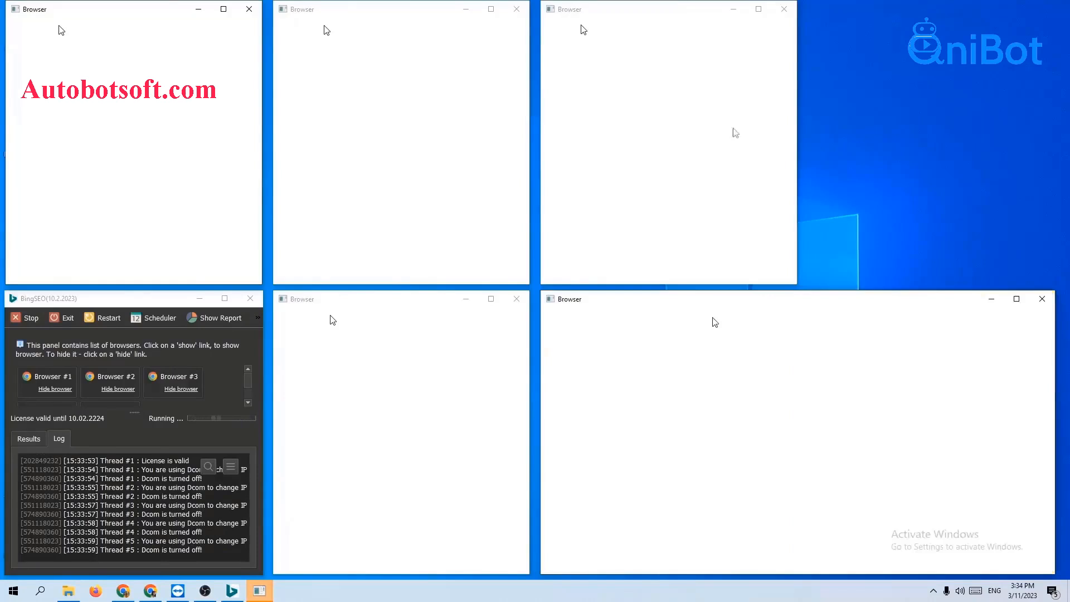
mouse_move(795, 113)
mouse_down()
mouse_move(967, 146)
mouse_move(1067, 181)
mouse_move(1053, 181)
mouse_up()
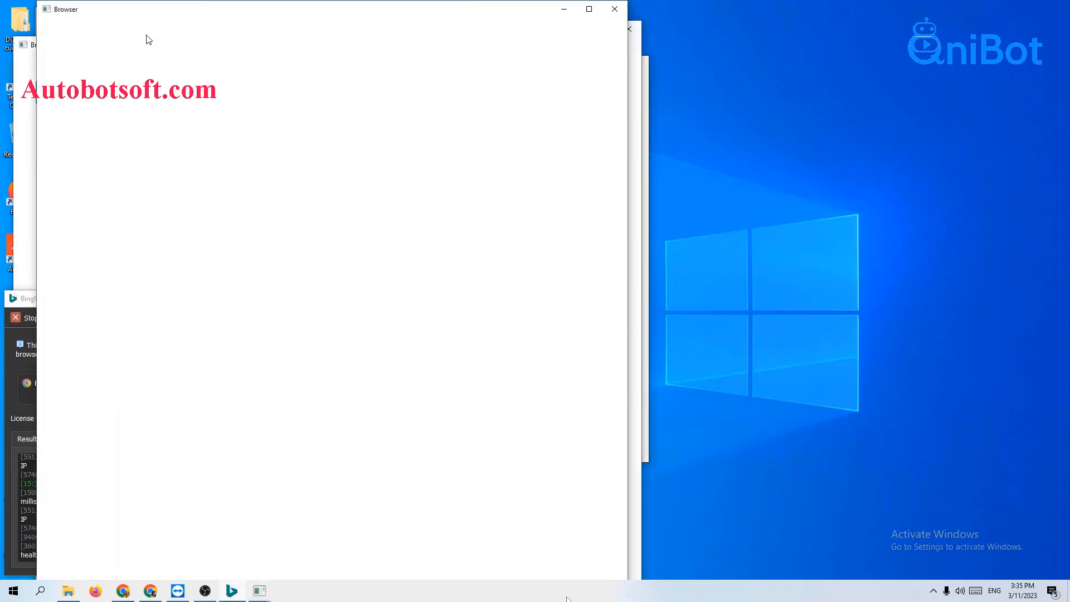
Tile the newly opened browser windows of the continuing run and widen the two at the grid's outer edge.
right_click(567, 599)
click(601, 481)
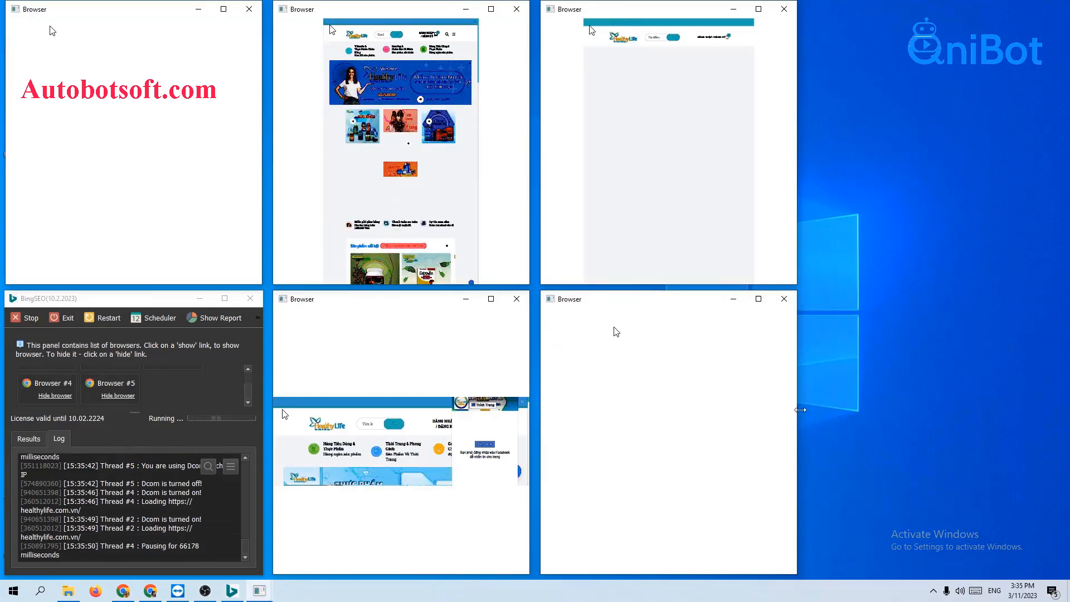
drag(801, 410, 1050, 412)
drag(799, 111, 1048, 112)
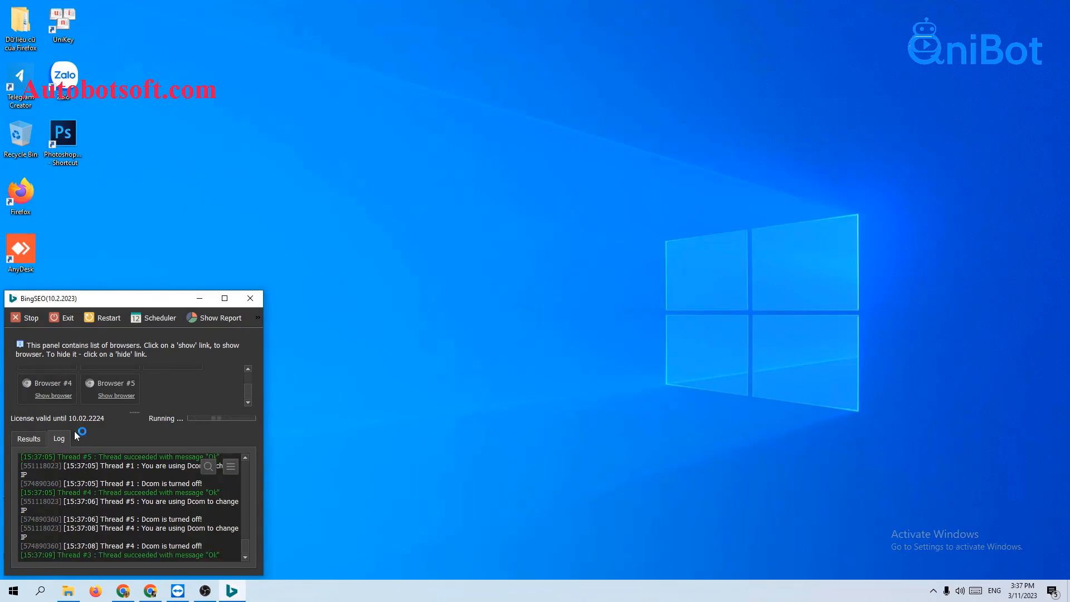
Show the hidden browsers from the bot's browser list, then tile their windows and widen two of them.
scroll(193, 389, up, 1)
click(51, 389)
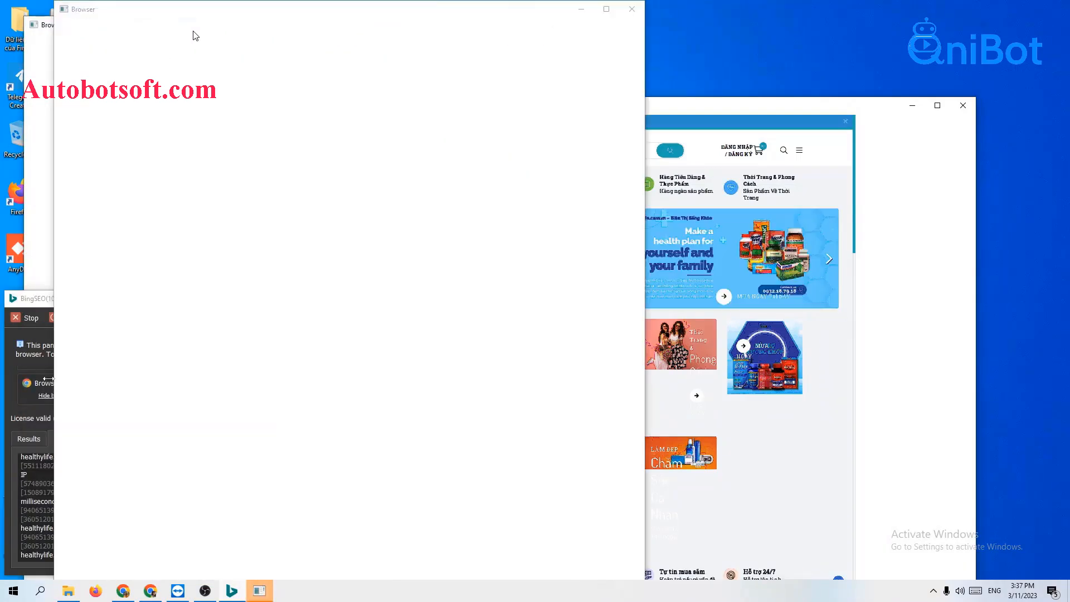
click(3, 370)
click(102, 395)
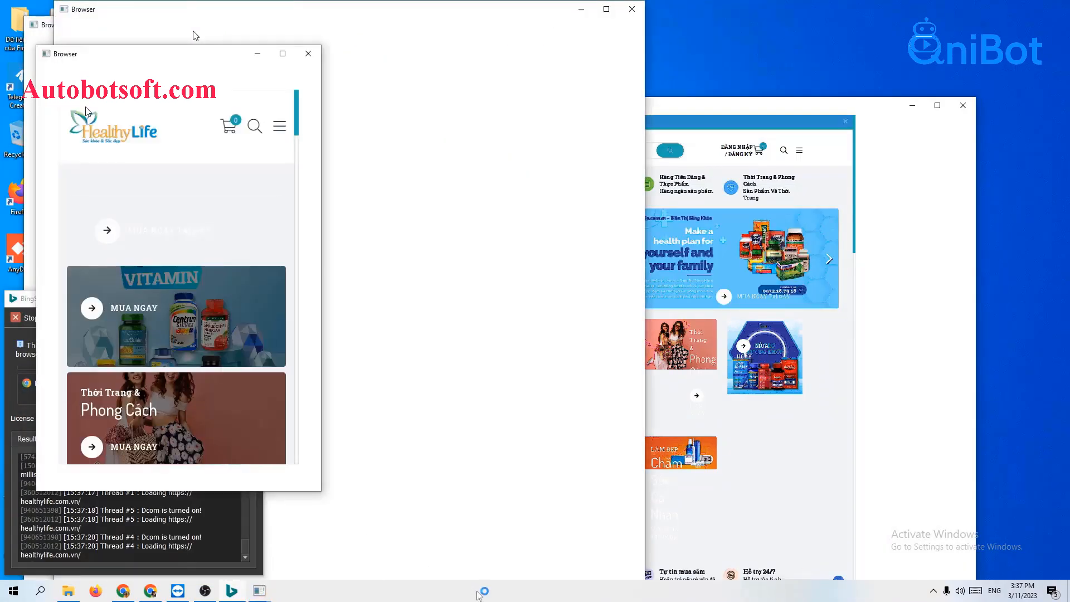
right_click(478, 592)
click(537, 479)
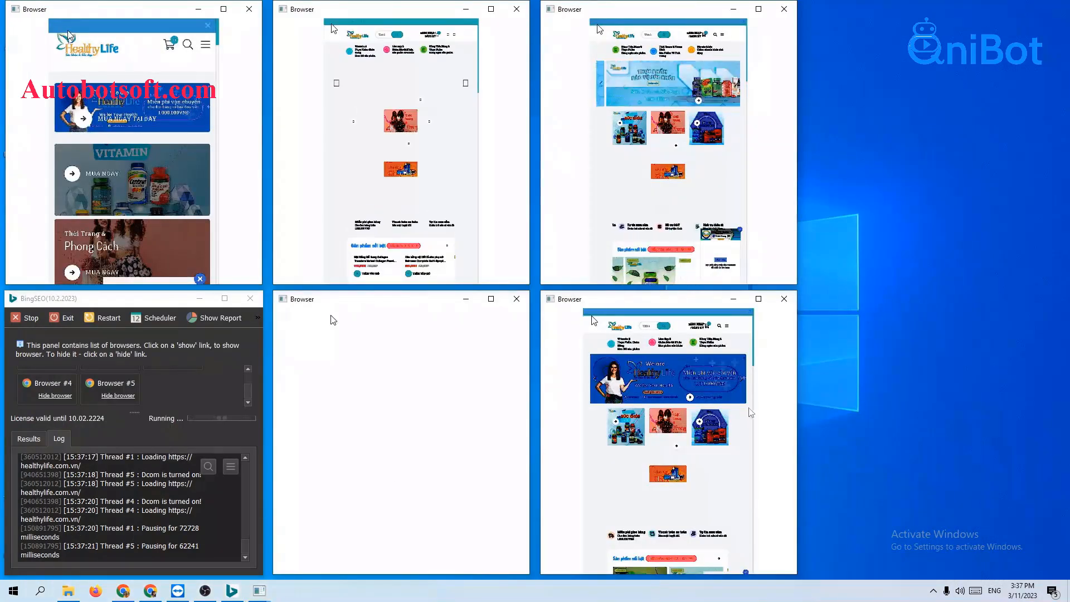
drag(801, 399, 1057, 399)
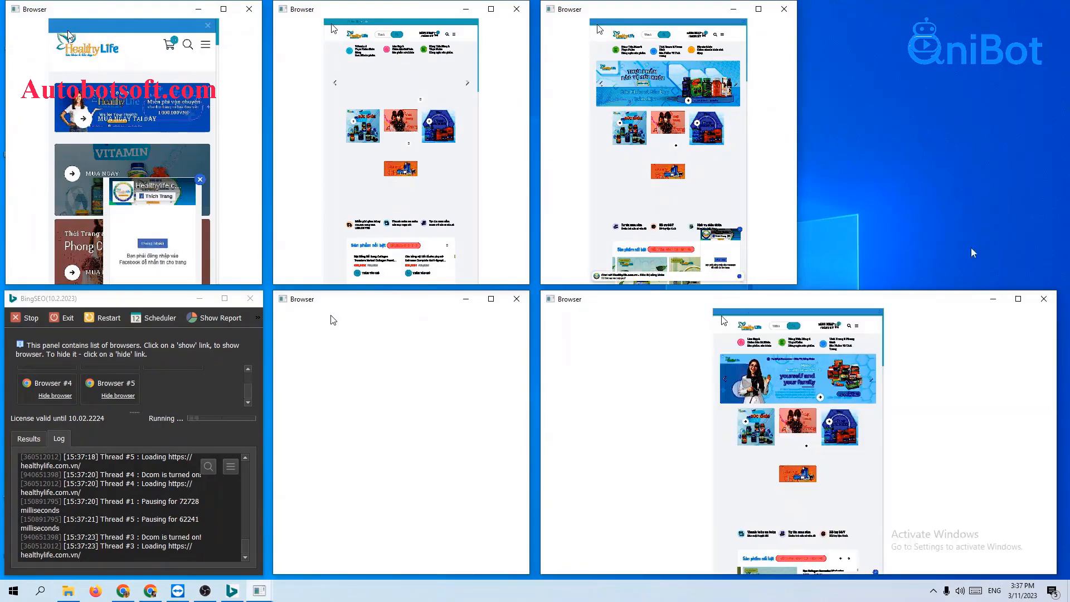
drag(802, 155, 1055, 156)
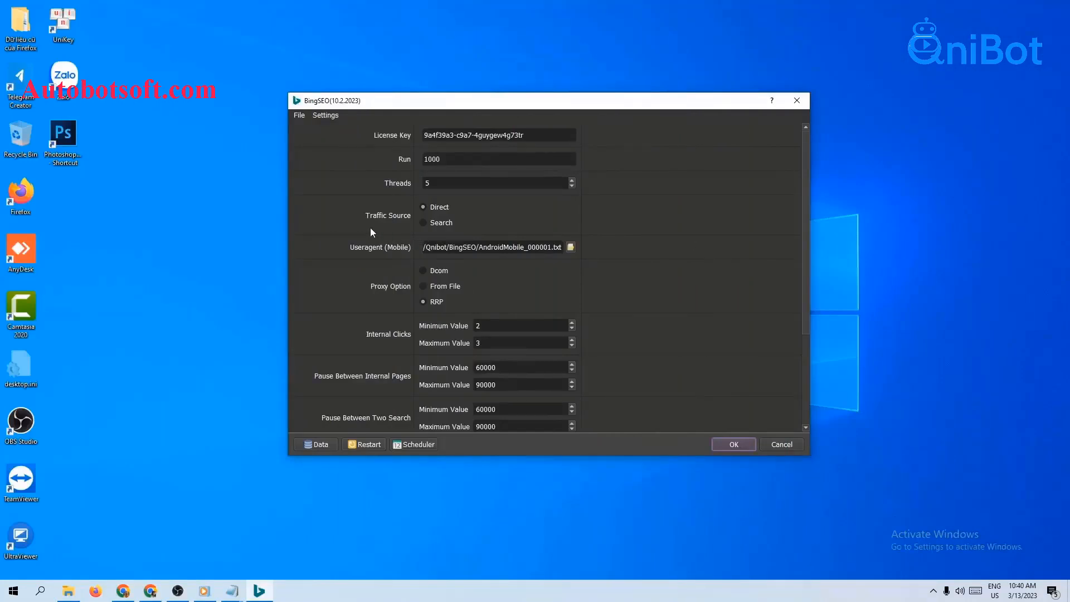
Set the Traffic Source to Search and go over the Internal Clicks and Pause Between Internal Pages settings.
click(422, 223)
scroll(753, 276, down, 3)
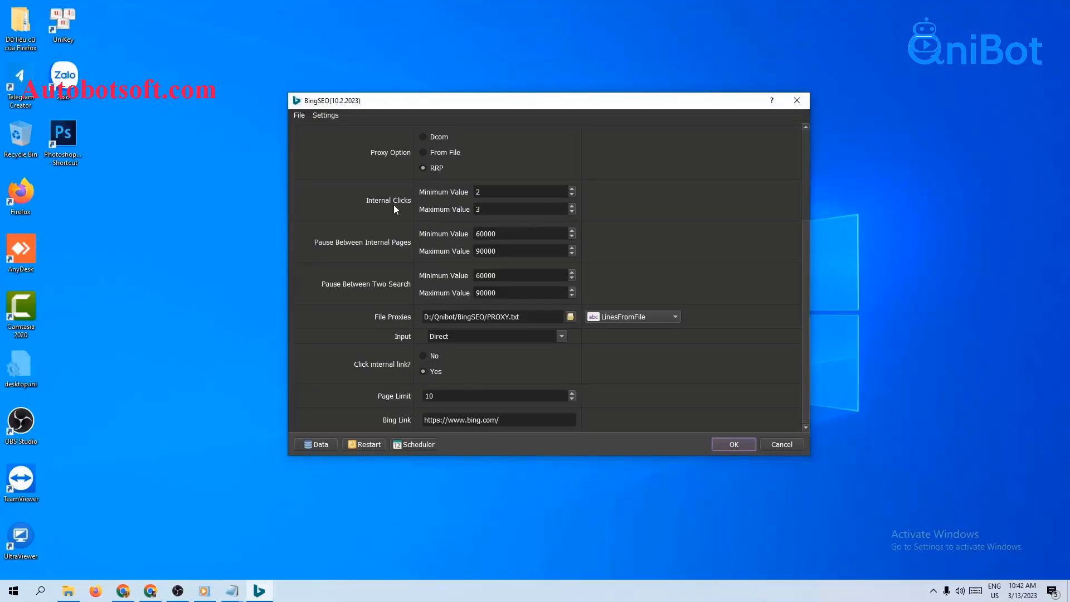
click(496, 193)
click(503, 207)
click(526, 235)
key(Tab)
drag(511, 237, 484, 256)
click(613, 272)
Open the Database Manager and add a group named Search to the SEOINFO table.
click(323, 444)
click(279, 232)
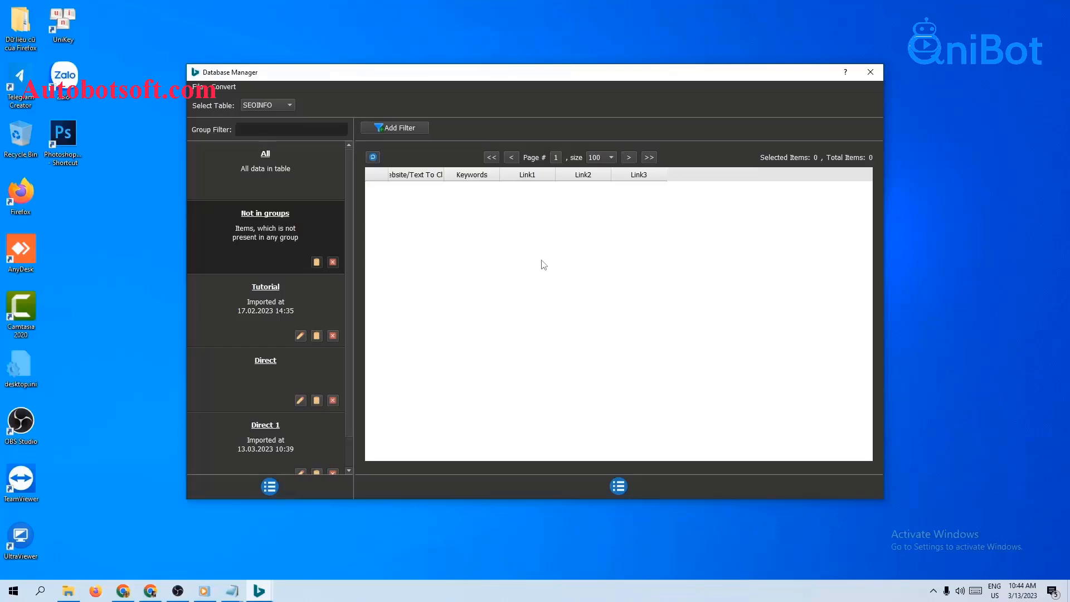
click(270, 486)
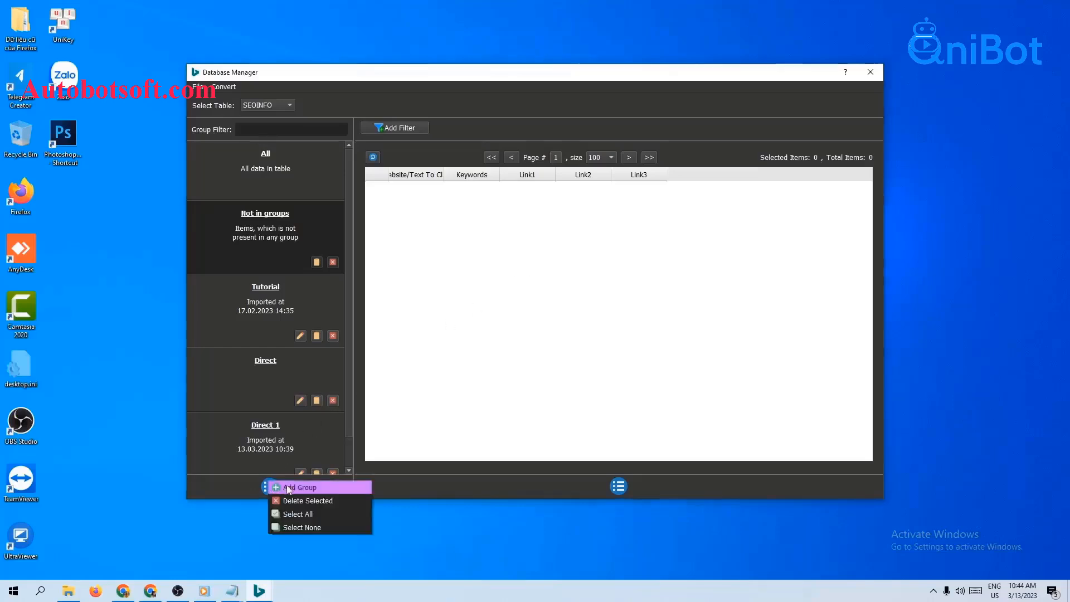
click(287, 485)
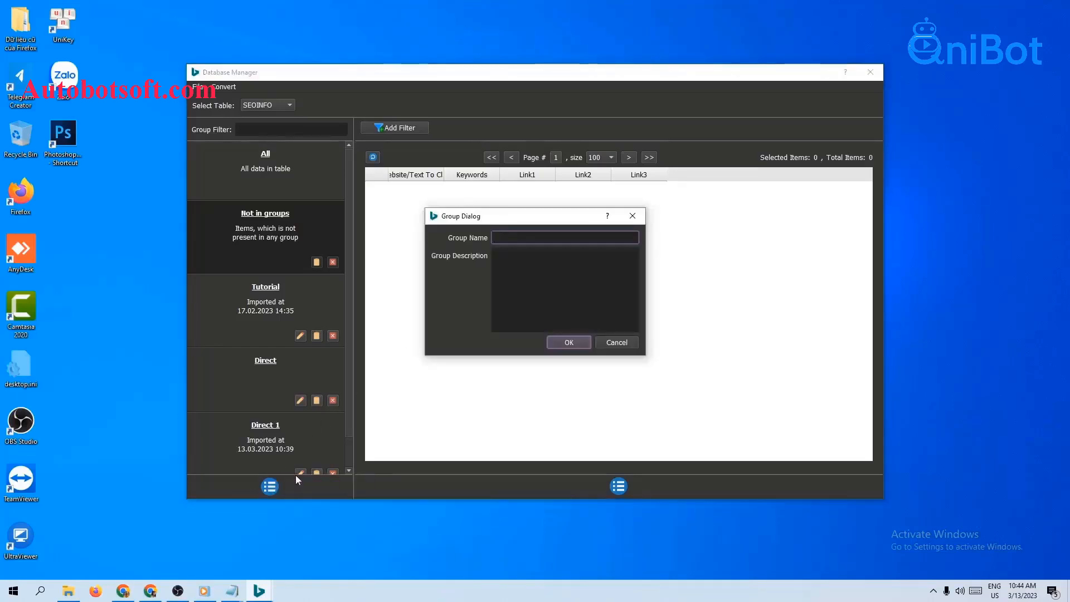
text(Search)
click(577, 343)
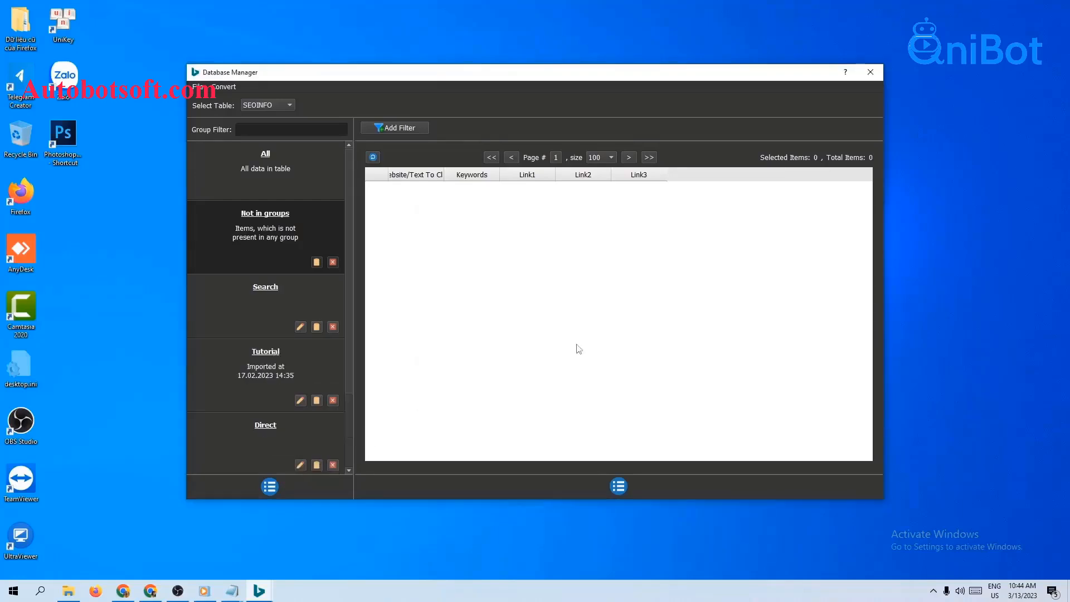